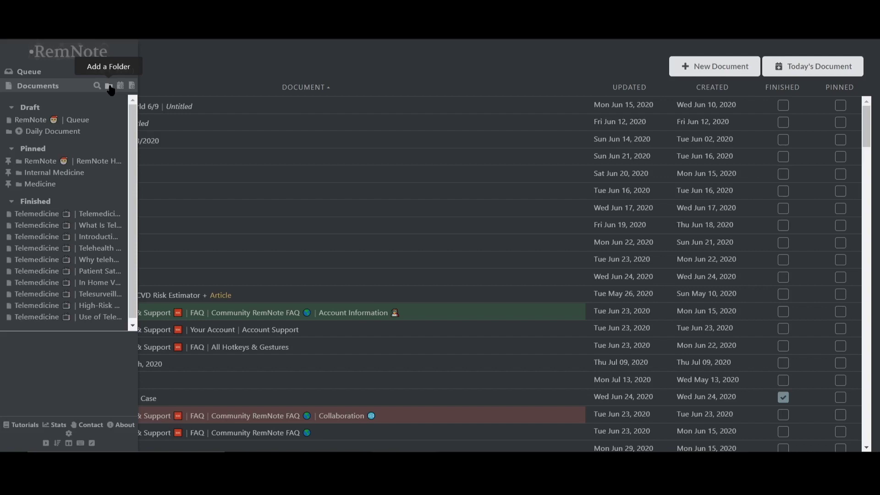
# - Create a folder titled 'Psychology of Consciousness' and pin it in the Documents list
pyautogui.click(109, 86)
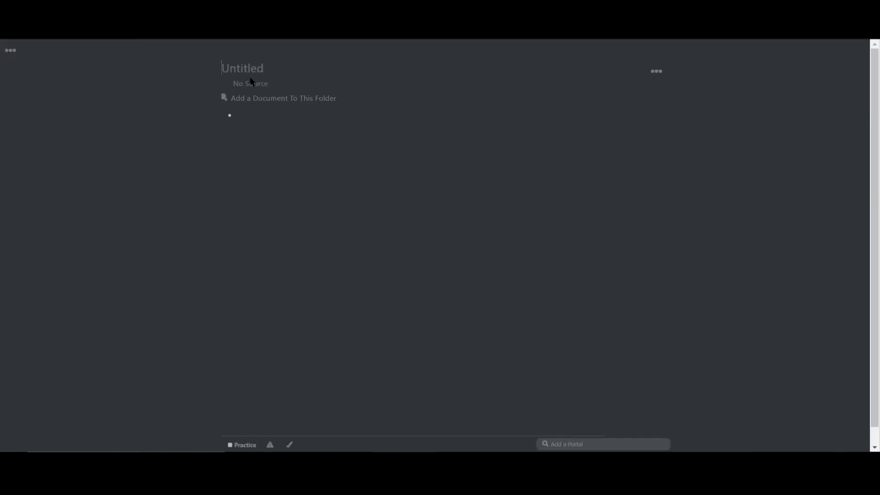
pyautogui.write('Psychology of Consciousness')
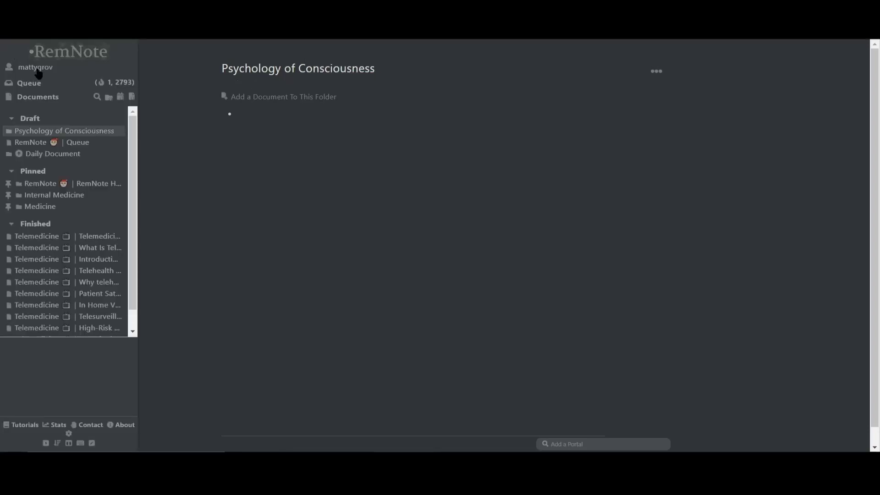
pyautogui.click(38, 91)
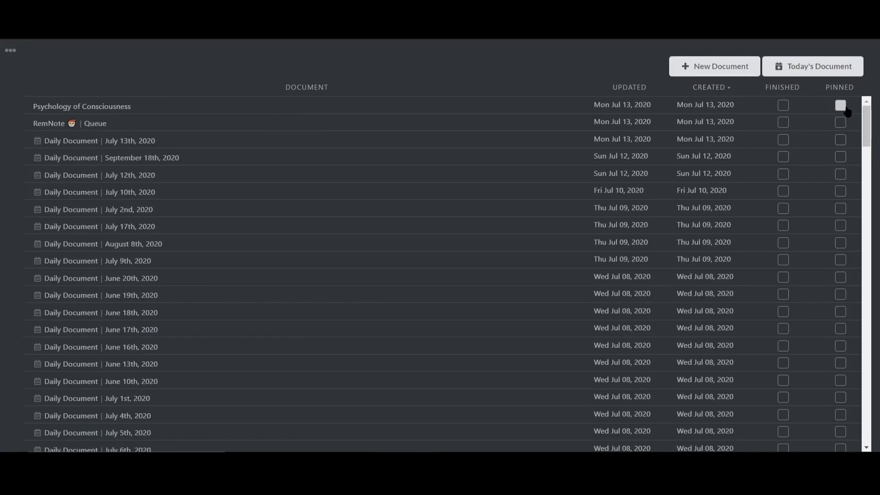
pyautogui.click(841, 105)
pyautogui.moveTo(24, 60)
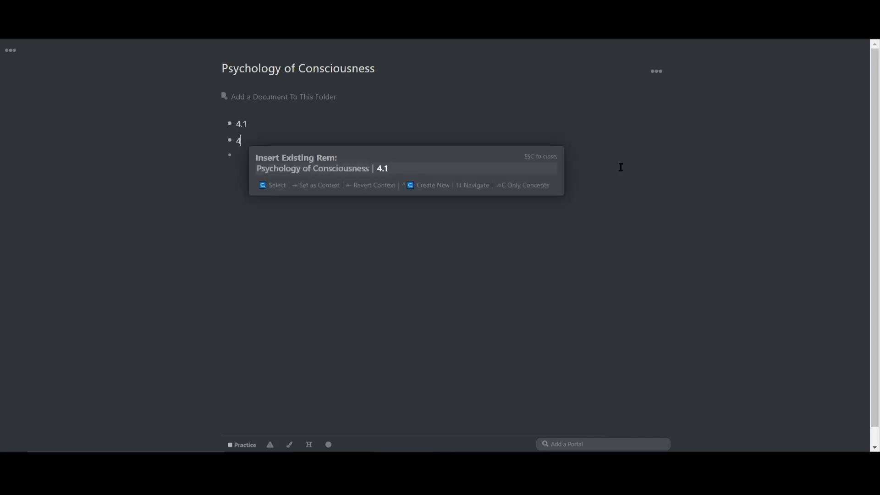
# - Add bullets 4.2, 4.3, 4.4, 4.5 and 4.6 below 4.1, one per line
pyautogui.write('4.3')
pyautogui.press('Return')
pyautogui.write('4.4')
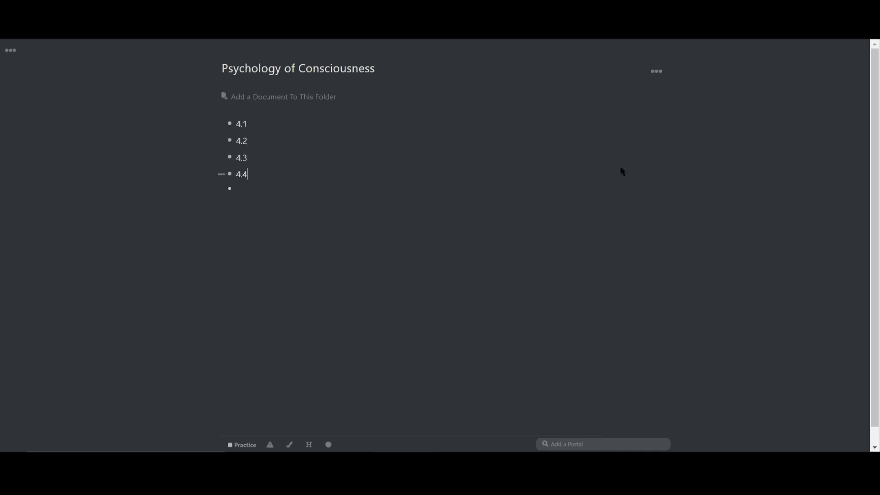
pyautogui.press('Return')
pyautogui.write('4.5 4.6')
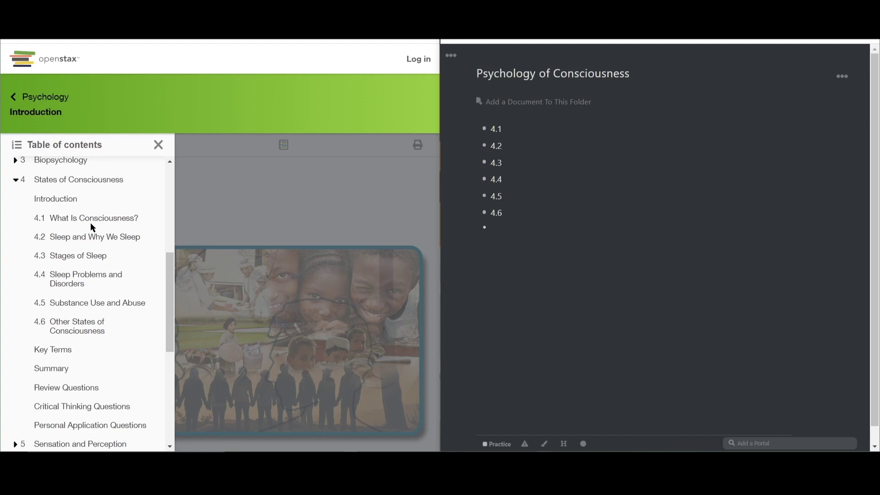
# - Add section titles after each number, from 4.1 What is Consciousness? to 4.6 Other States of Consciousness
pyautogui.click(517, 136)
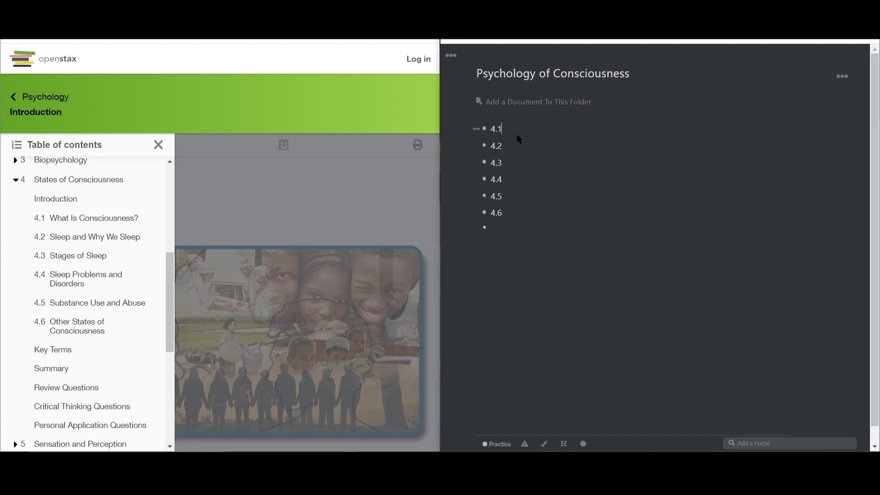
pyautogui.write('What is Consic')
pyautogui.press('BackSpace')
pyautogui.press('BackSpace')
pyautogui.write('ciousness? 4.2 Sleep and Why we Sleep 4.3 S')
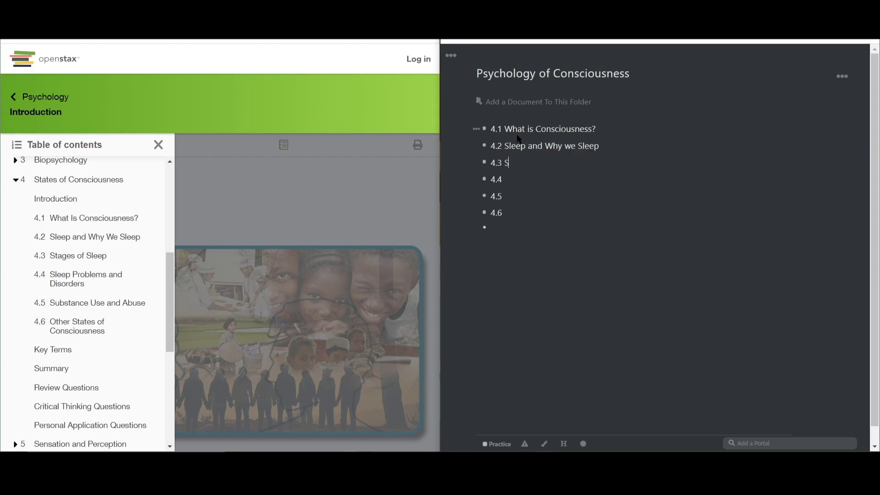
pyautogui.write('tages of Sleep 4.4 Sleep Problems and Disorders 4.5')
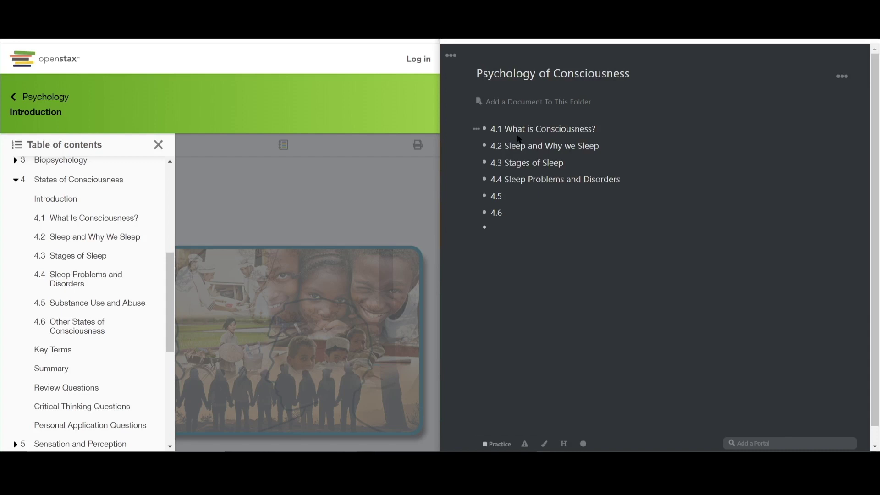
pyautogui.write(' Substance Use and Abuse 4.6')
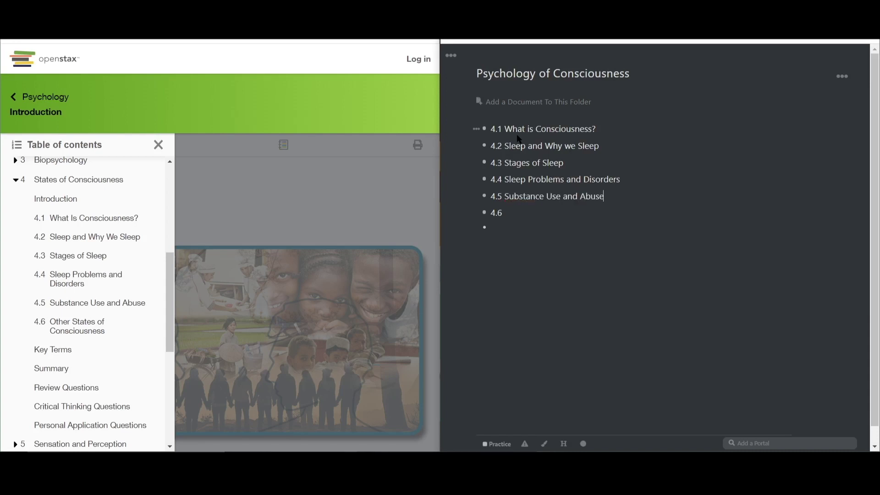
pyautogui.write(' Other States of Consciousness')
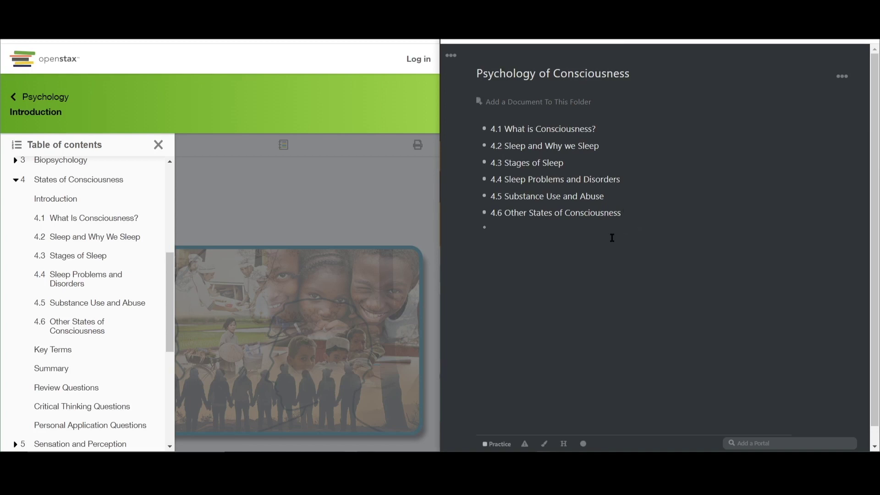
# - Zoom into 4.1 and add a bold 'Consciousness' bullet taken from the textbook section
pyautogui.click(484, 129)
pyautogui.click(515, 107)
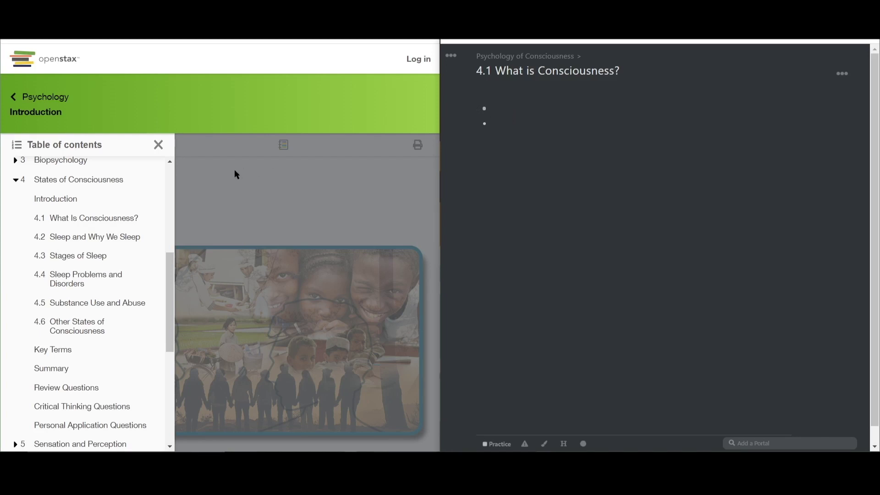
pyautogui.click(109, 220)
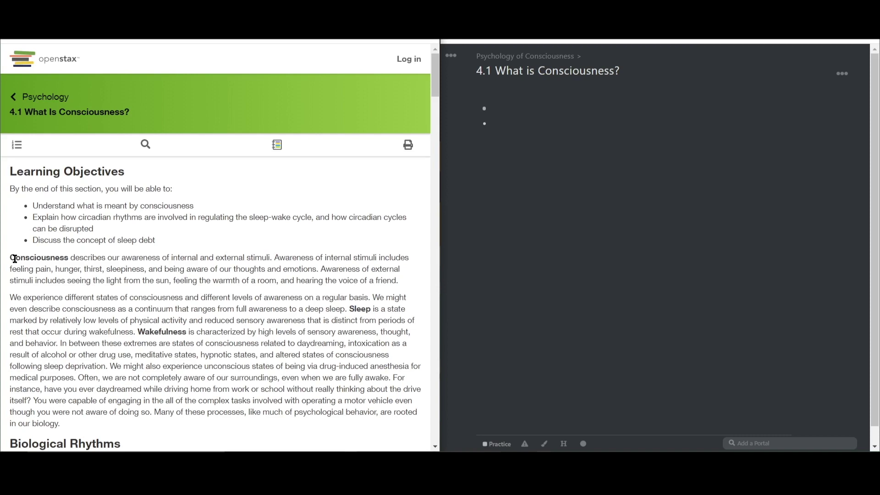
pyautogui.moveTo(10, 257); pyautogui.dragTo(66, 257)
pyautogui.click(523, 110)
pyautogui.write('C')
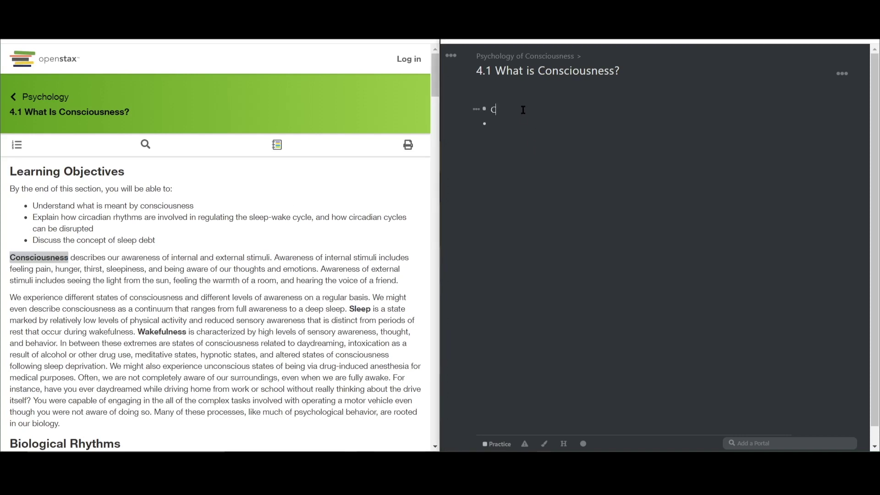
pyautogui.write('onsciousness')
pyautogui.hotkey('ctrl', 'shift', 'b')
pyautogui.press('Return')
# - Add 'Biological Rhythms' and a bold 'Problems with Circadian Rhythms' bullet
pyautogui.scroll(-3, 132, 256)
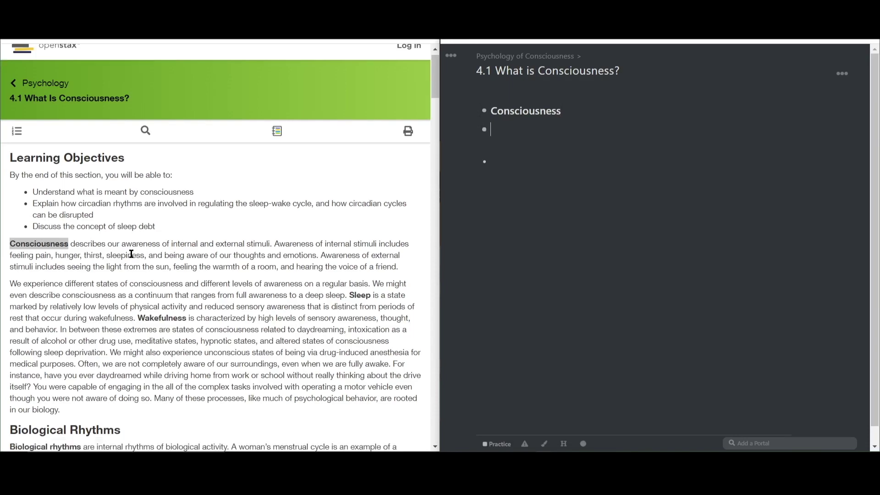
pyautogui.write('Biological Rhythms')
pyautogui.scroll(-1, 118, 284)
pyautogui.scroll(-10, 119, 284)
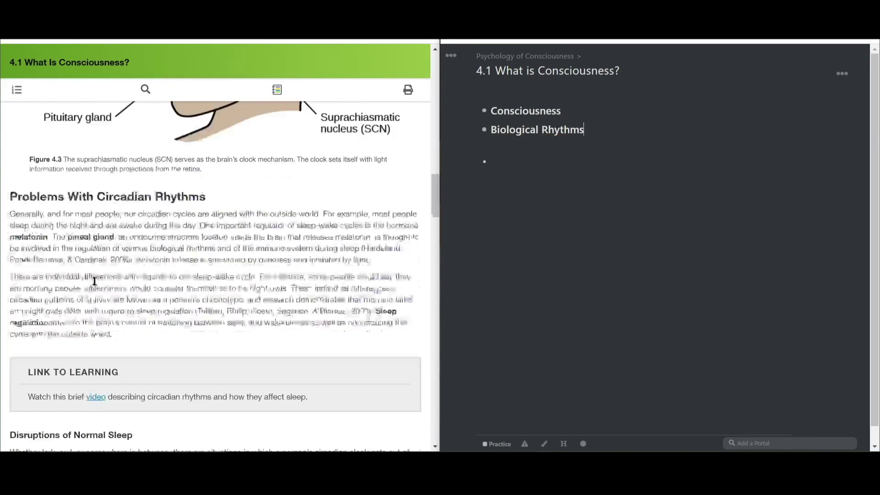
pyautogui.tripleClick(108, 190)
pyautogui.click(532, 152)
pyautogui.write('Problems with Circadian Rhythms')
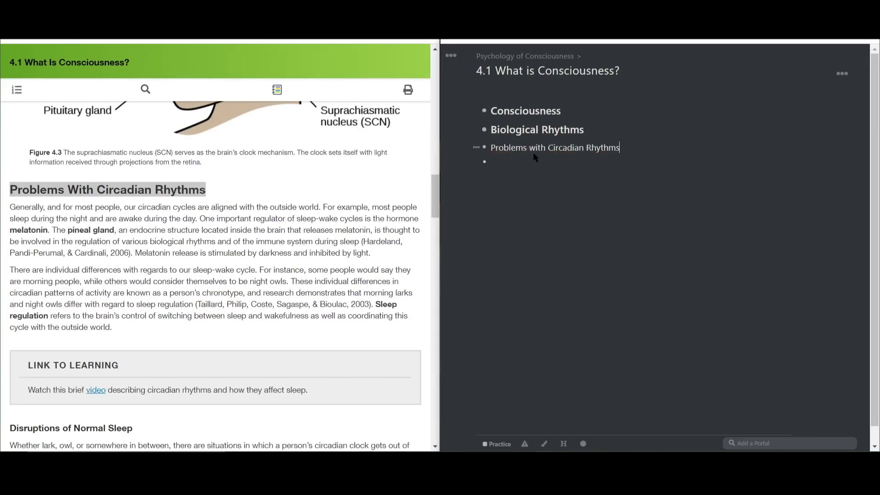
pyautogui.hotkey('ctrl', 'shift', 'b')
# - Copy the 'Disruptions of Normal Sleep' heading from the textbook into a bold bullet
pyautogui.scroll(-10, 164, 262)
pyautogui.scroll(-10, 165, 262)
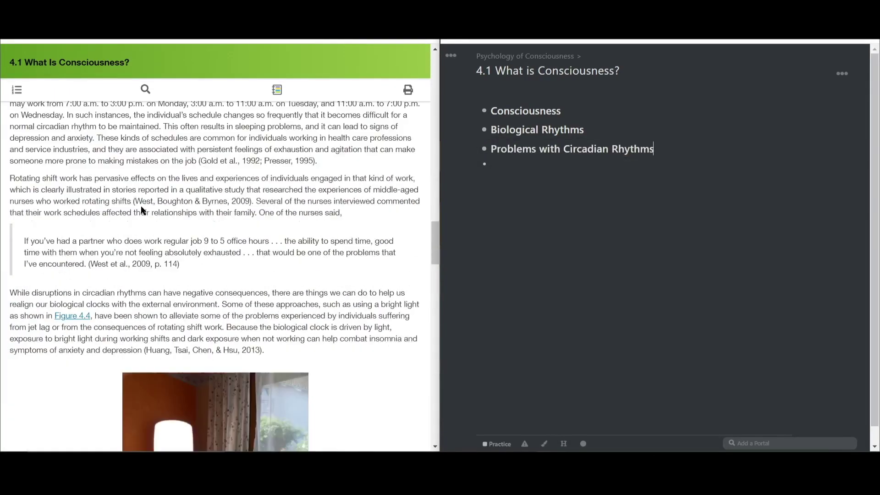
pyautogui.scroll(13, 138, 256)
pyautogui.tripleClick(134, 256)
pyautogui.hotkey('ctrl', 'c')
pyautogui.click(496, 202)
pyautogui.hotkey('ctrl', 'v')
pyautogui.hotkey('ctrl', 'a')
pyautogui.click(565, 443)
pyautogui.click(584, 443)
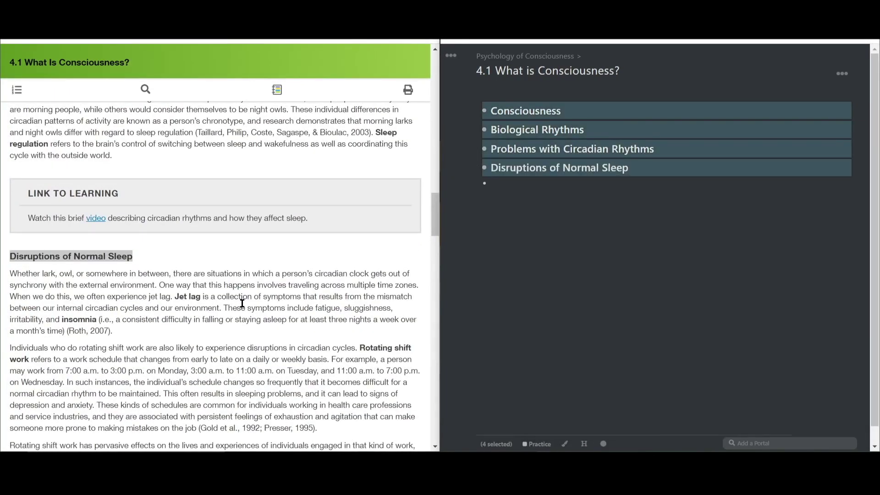
# - Copy the 'Insufficient Sleep' heading from the textbook into a bold bullet
pyautogui.scroll(-10, 206, 298)
pyautogui.scroll(4, 207, 298)
pyautogui.moveTo(85, 289); pyautogui.dragTo(9, 289)
pyautogui.click(542, 184)
pyautogui.hotkey('ctrl', 'v')
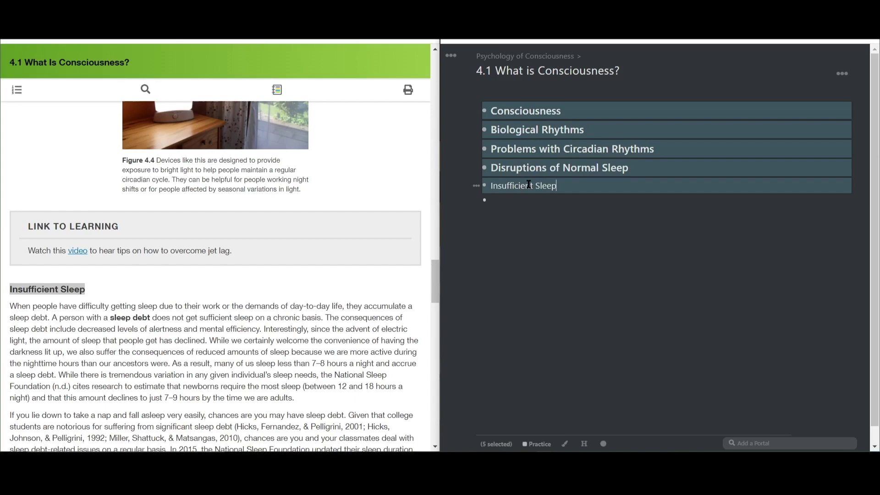
pyautogui.hotkey('shift', 'Home')
pyautogui.click(563, 443)
pyautogui.click(584, 444)
pyautogui.scroll(-12, 203, 277)
pyautogui.scroll(-6, 215, 281)
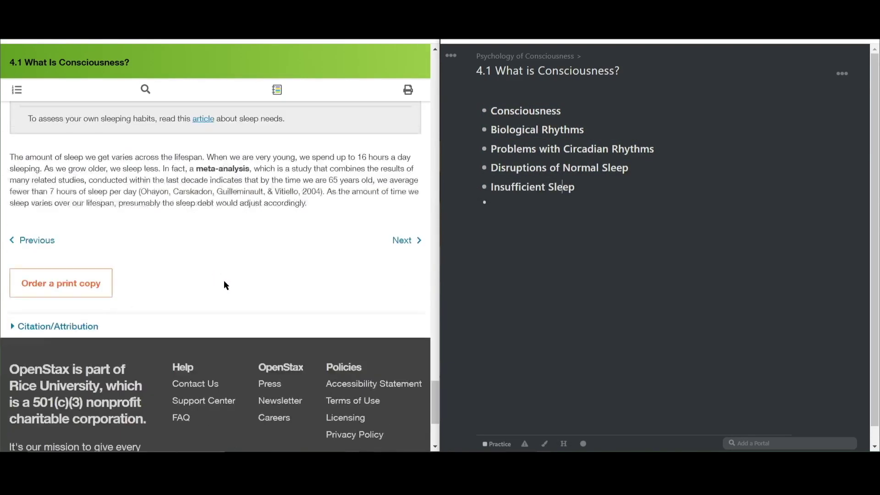
pyautogui.scroll(20, 247, 259)
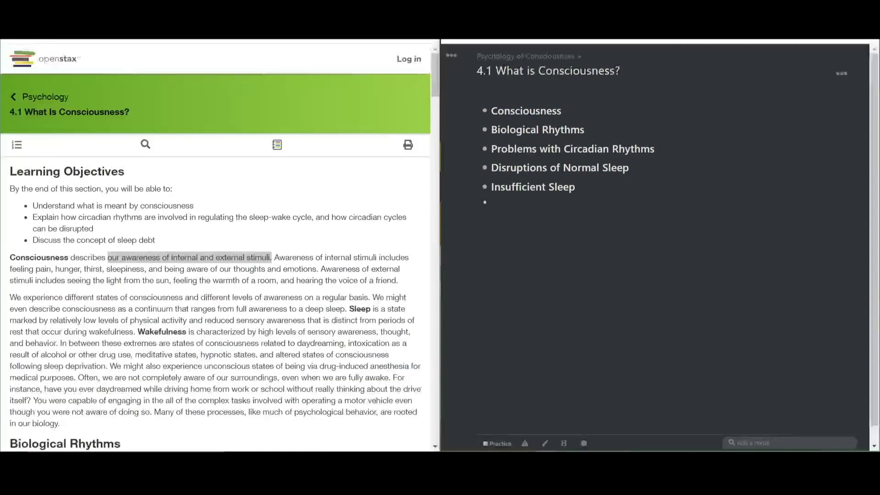
# - Define Consciousness as 'awareness of internal and external stimuli' and start a nested bullet
pyautogui.moveTo(122, 257); pyautogui.dragTo(271, 257)
pyautogui.click(570, 111)
pyautogui.write('::')
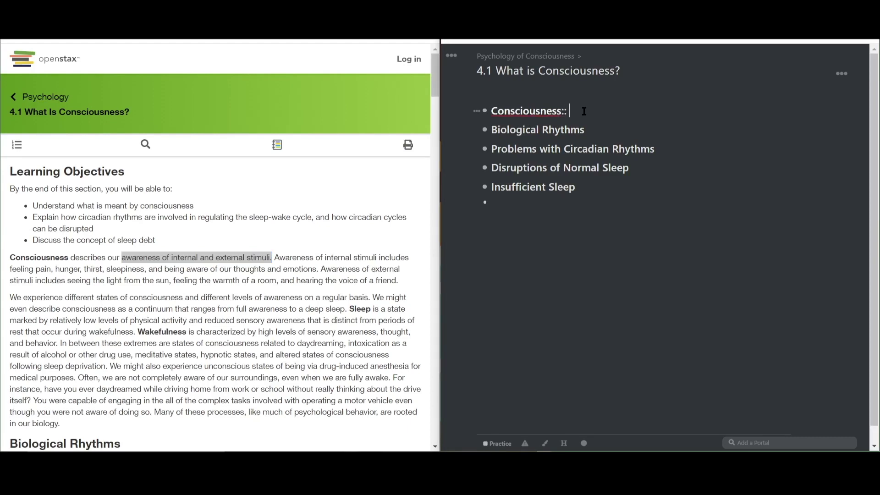
pyautogui.write(' awareness of internal a')
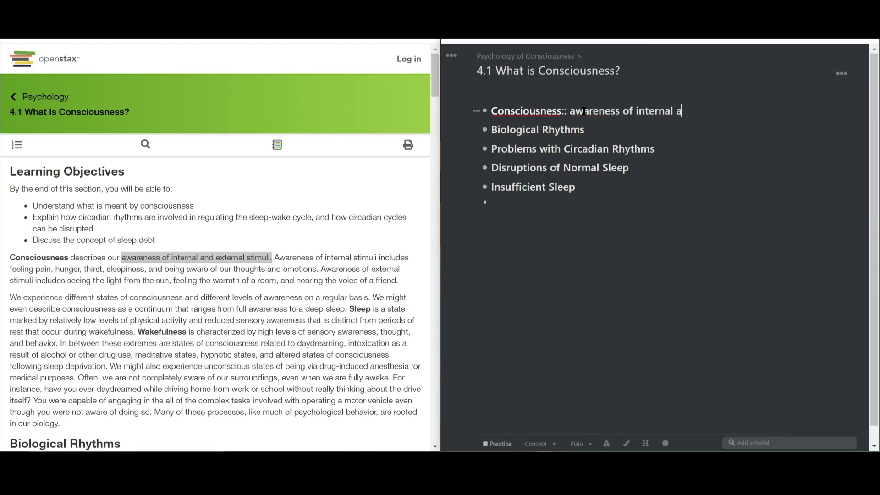
pyautogui.write('nd external stimuli')
pyautogui.press('Return')
pyautogui.press('Tab')
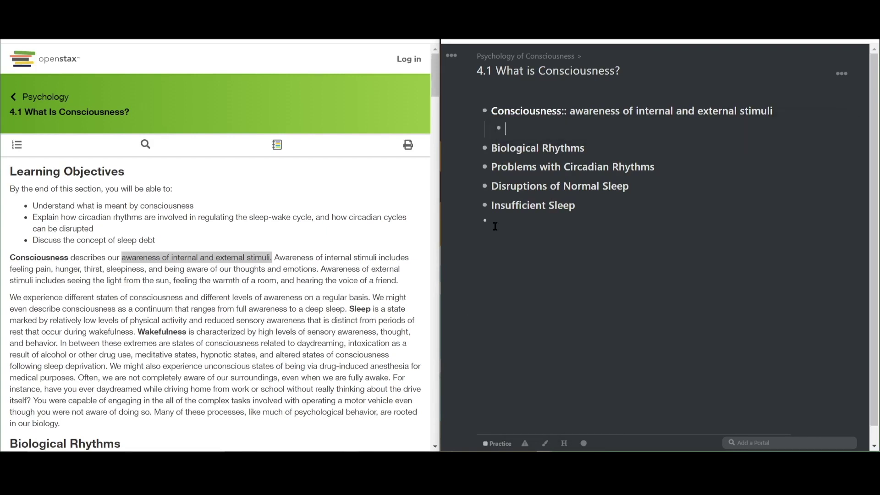
# - Add nested Sleep and Wakefulness definition cards using the textbook definitions
pyautogui.click(349, 308)
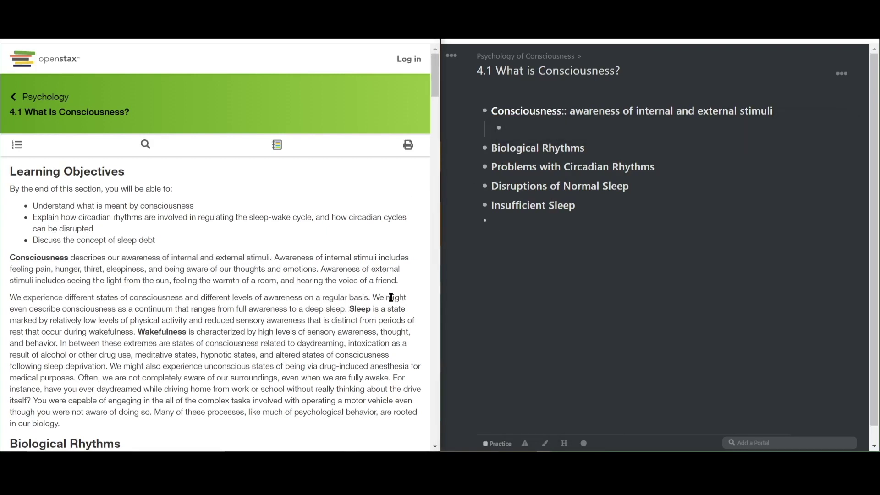
pyautogui.click(507, 128)
pyautogui.write('Sleep')
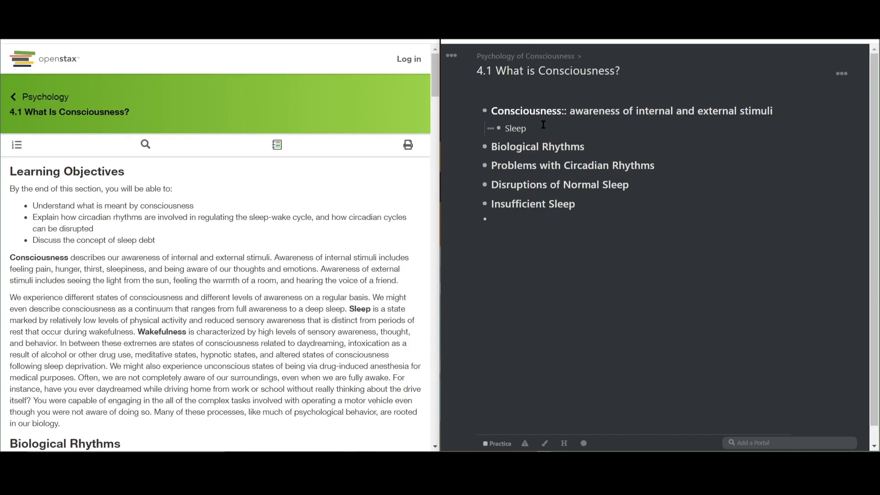
pyautogui.write(':: state of low physical activity and reduced sensor')
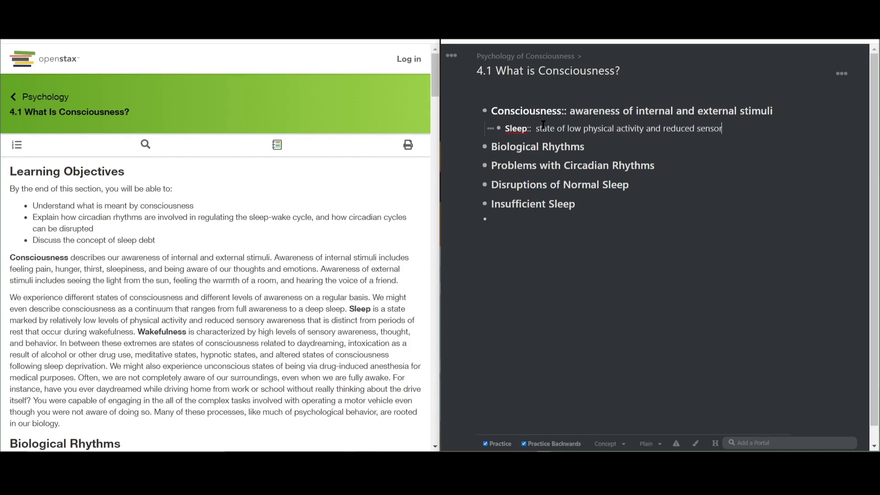
pyautogui.write('y awareness')
pyautogui.press('Return')
pyautogui.write('Wakefulness::high levels of sensory awareness, tho')
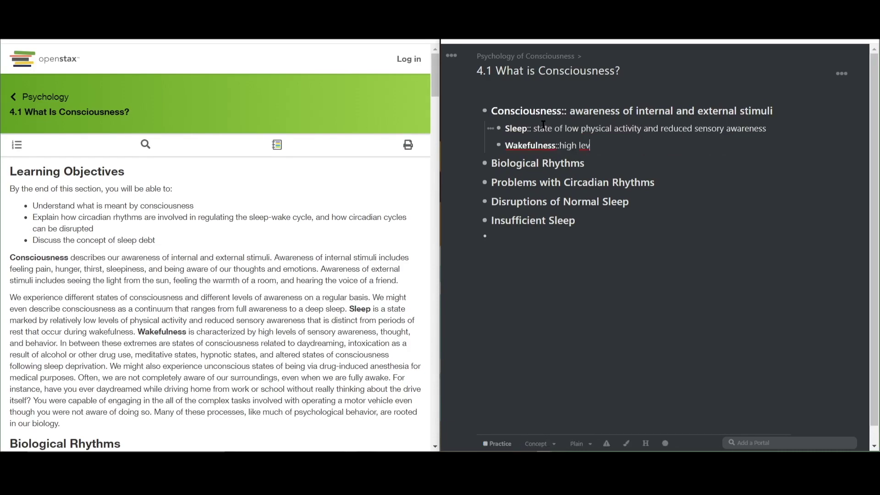
pyautogui.write('ught, and behavior')
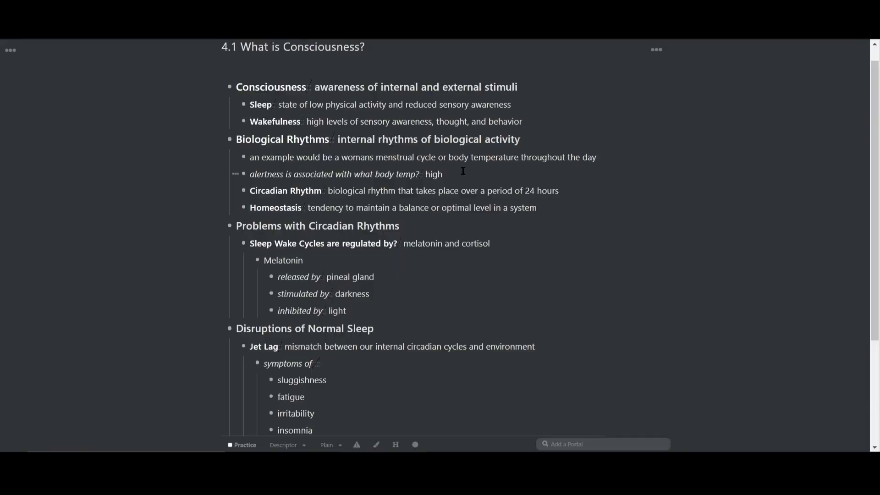
# - Add a 'sleepiness is associated with what body temp?::low' card and an enlarged body-temperature chart
pyautogui.press('Return')
pyautogui.write('sleepiness is associated with what body temp?::low')
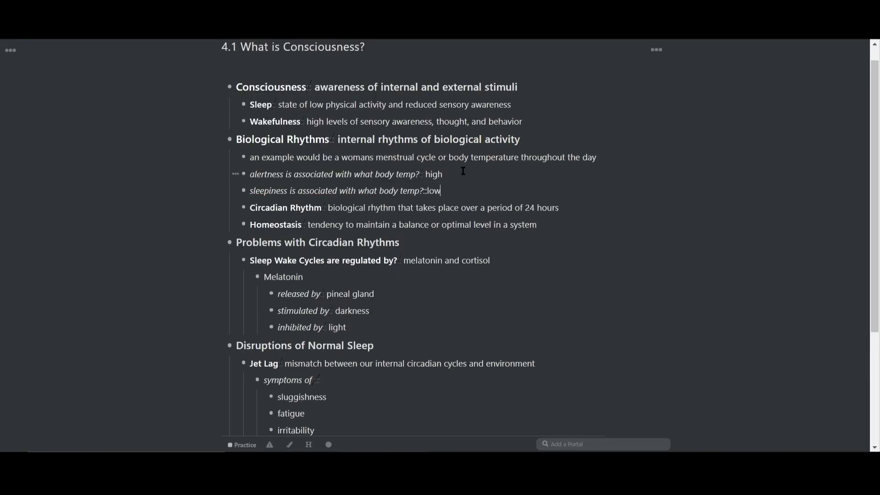
pyautogui.press('Return')
pyautogui.hotkey('ctrl', 'v')
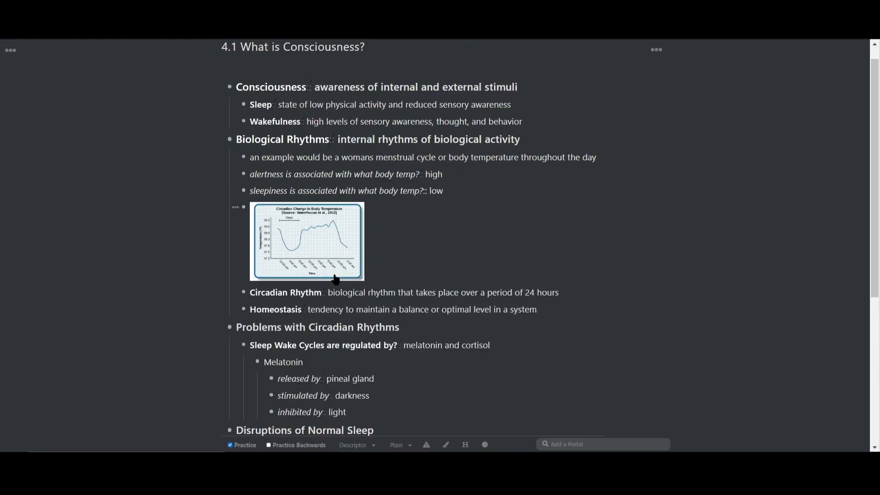
pyautogui.moveTo(464, 191); pyautogui.dragTo(564, 375)
pyautogui.click(564, 376)
# - Check the card type choices for 'symptoms of' and preview the Jet Lag flashcards
pyautogui.scroll(-4, 405, 285)
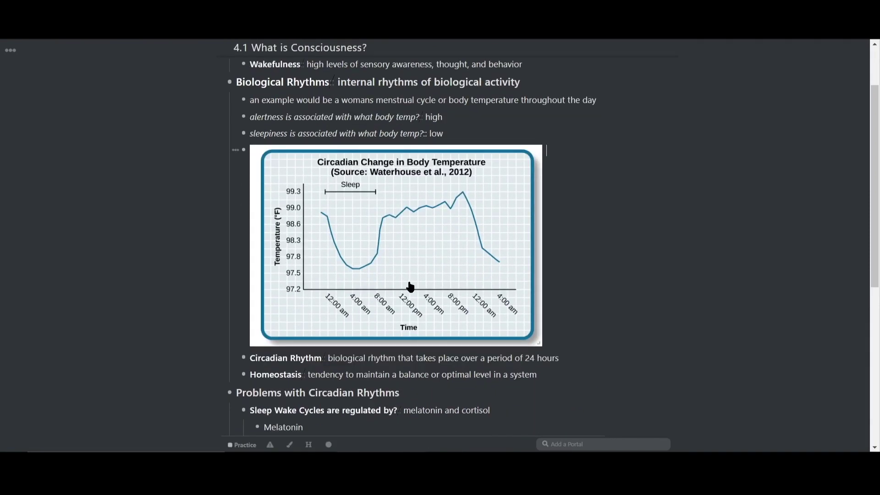
pyautogui.scroll(-3, 334, 329)
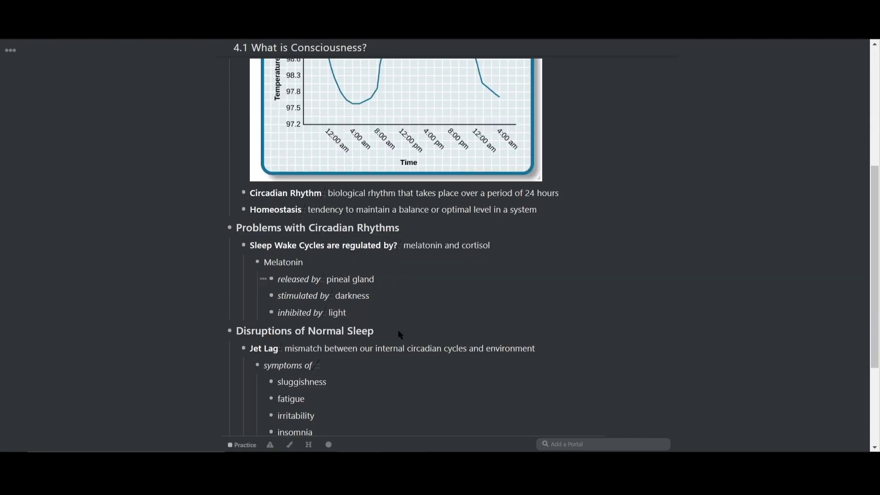
pyautogui.click(319, 303)
pyautogui.click(345, 447)
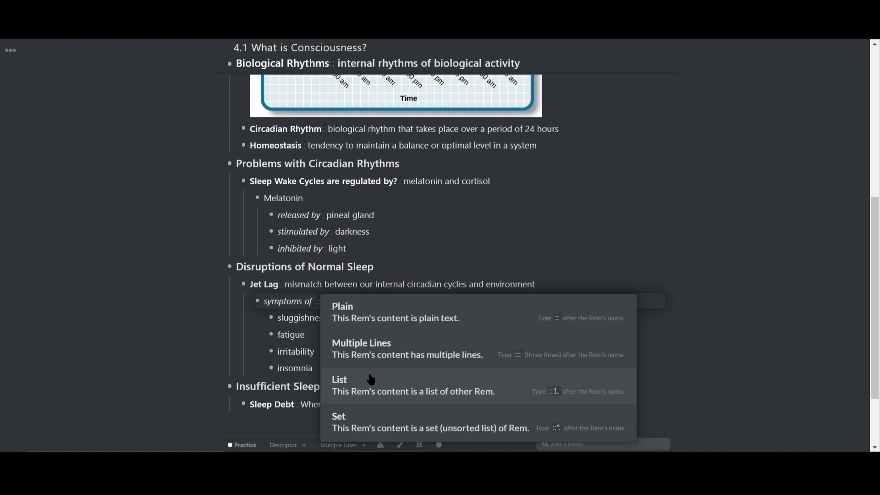
pyautogui.click(353, 355)
pyautogui.click(288, 287)
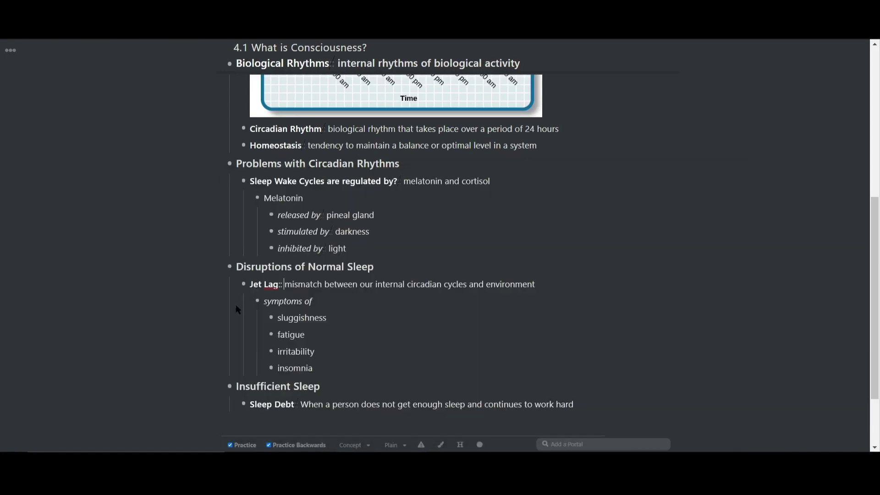
pyautogui.click(284, 303)
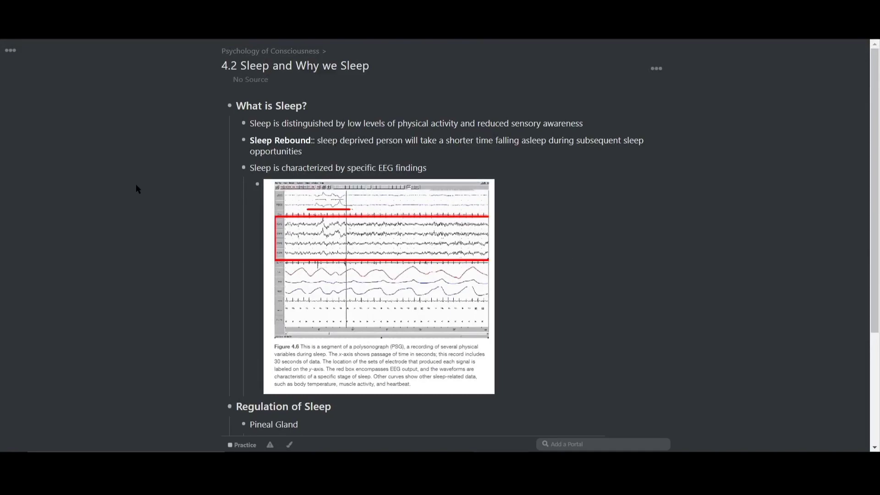
# - Open the pinned Psychology of Consciousness folder from the left sidebar
pyautogui.click(10, 51)
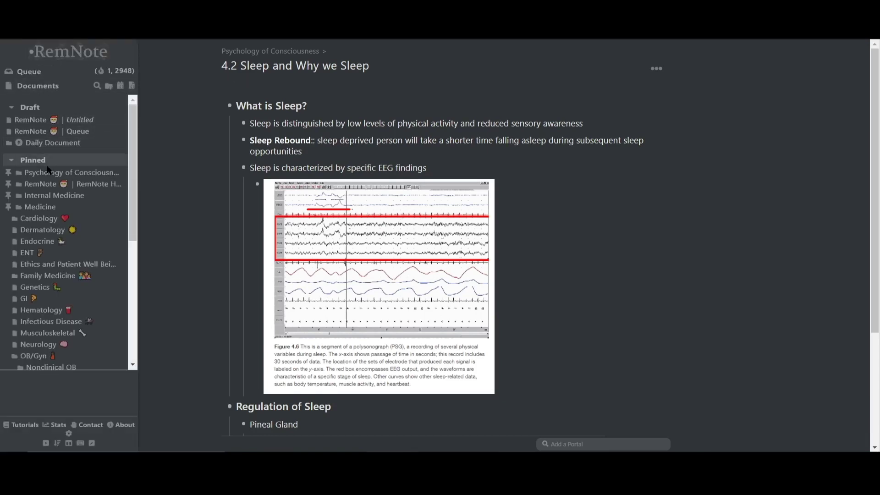
pyautogui.click(46, 173)
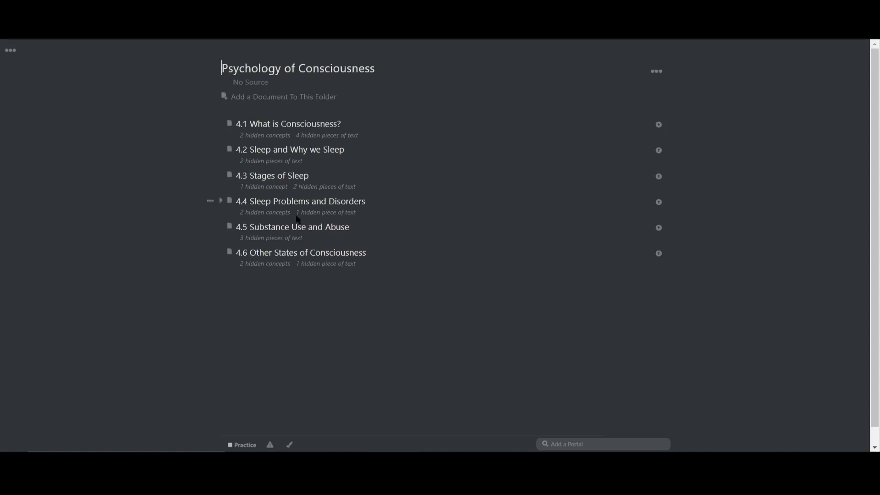
# - Highlight lectures 4.1, 4.3 and 4.5 red, 4.4 yellow, and 4.2 green
pyautogui.click(349, 124)
pyautogui.press('Escape')
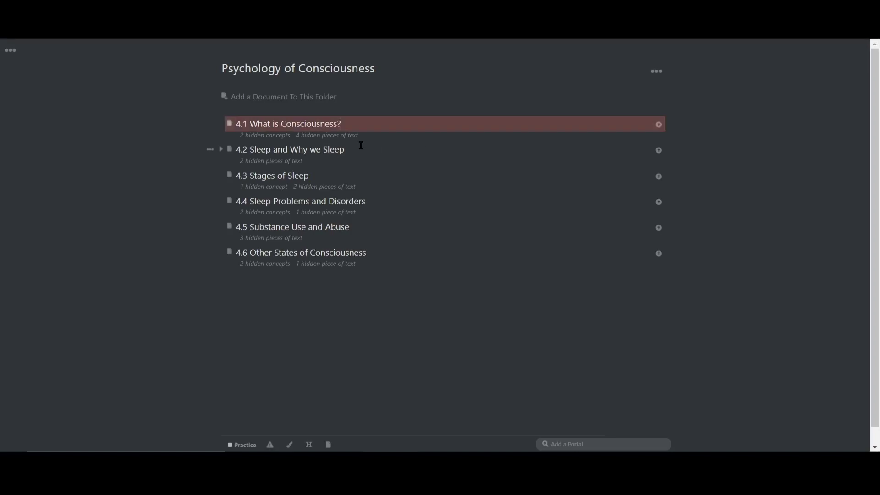
pyautogui.click(376, 175)
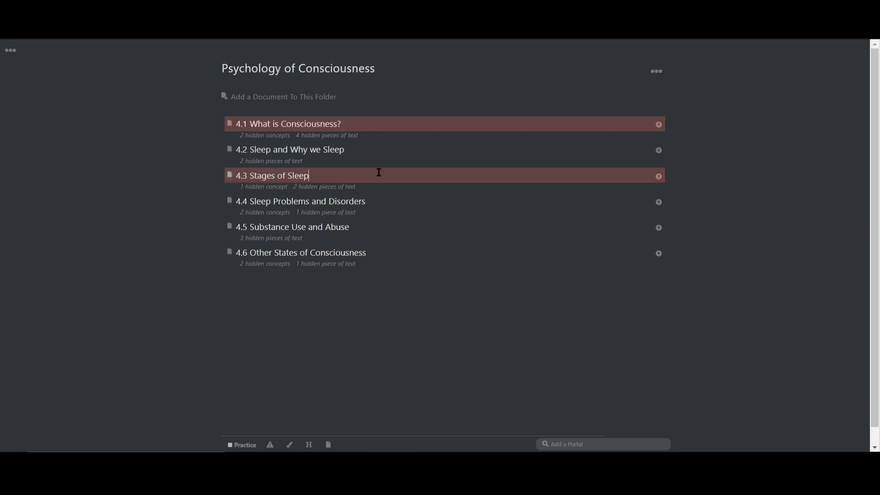
pyautogui.click(379, 199)
pyautogui.click(378, 193)
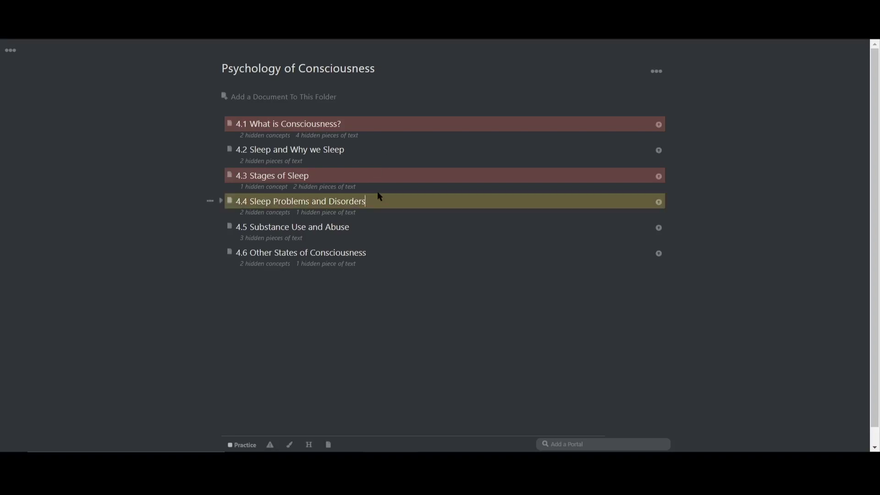
pyautogui.click(366, 148)
pyautogui.click(364, 166)
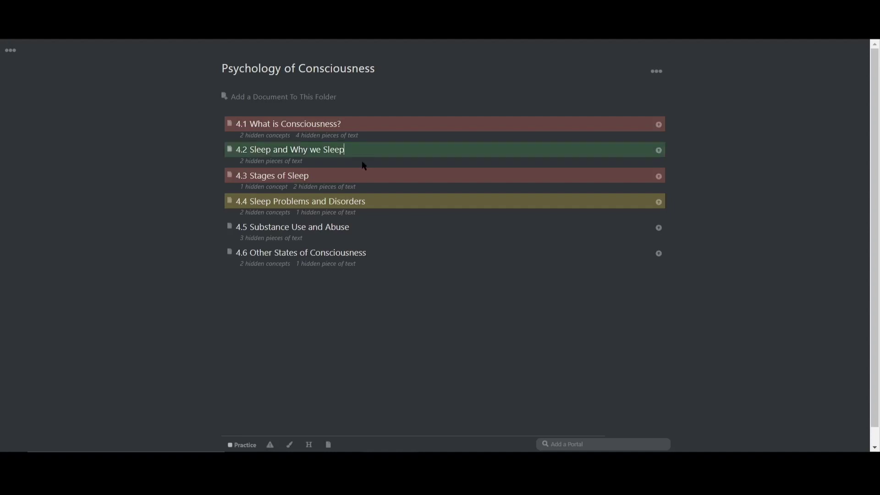
pyautogui.click(380, 249)
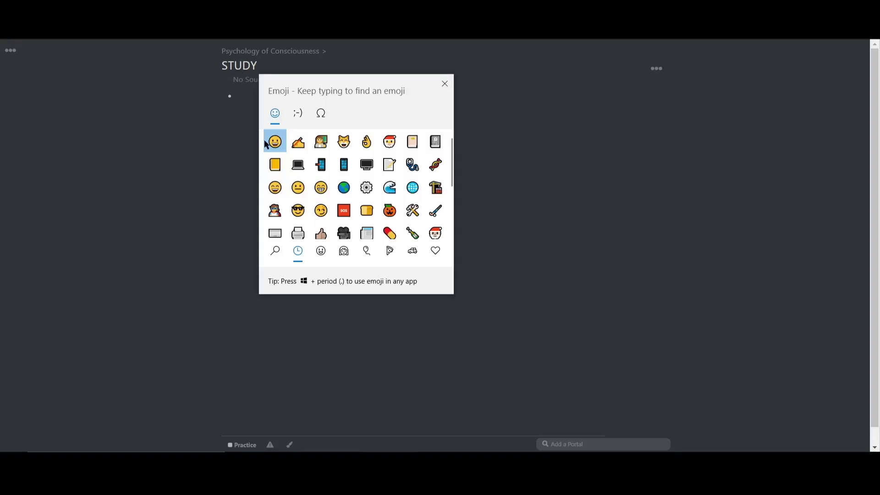
# - Append the 😀 emoji to the STUDY title and go back to the Psychology of Consciousness folder
pyautogui.press('Return')
pyautogui.press('Escape')
pyautogui.click(295, 51)
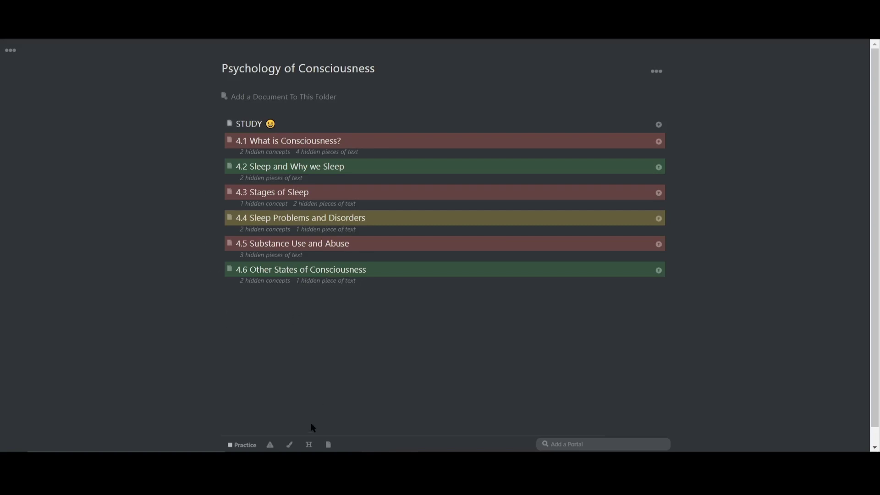
# - Make STUDY a large header highlighted purple
pyautogui.click(308, 444)
pyautogui.click(277, 419)
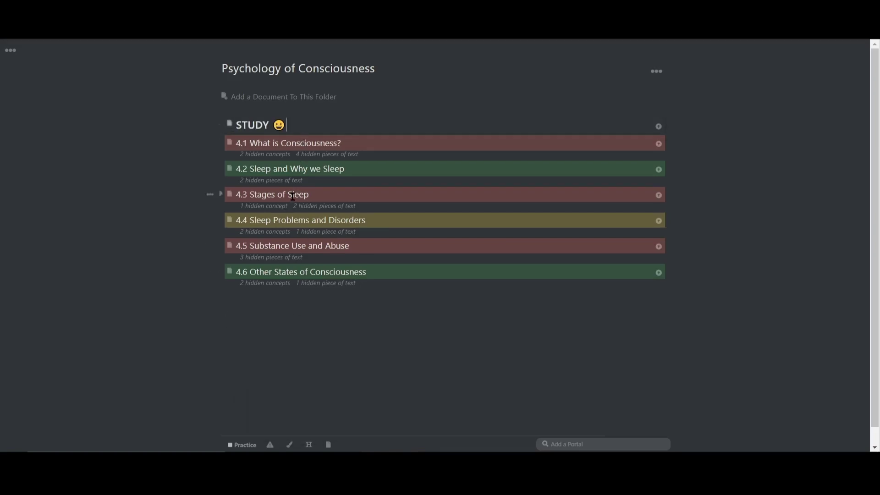
pyautogui.hotkey('ctrl', 'shift', 'h')
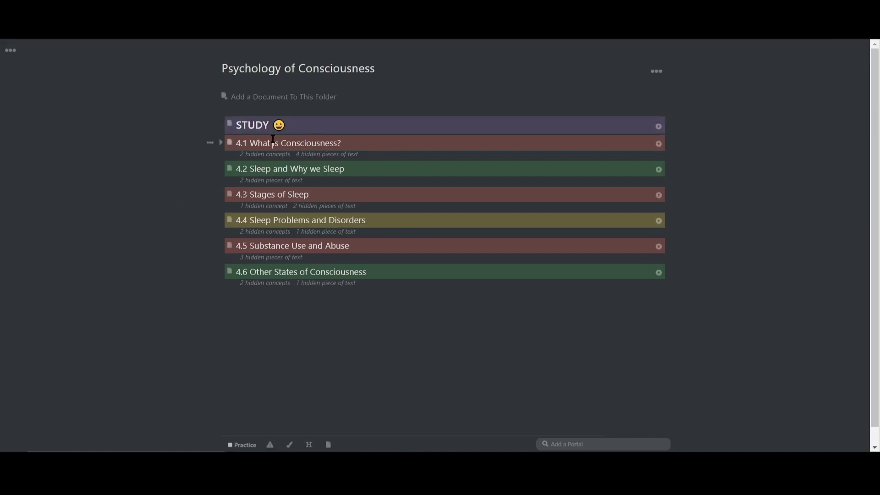
# - Nest lectures 4.1, 4.3 and 4.5 under STUDY, moving each above the other lectures
pyautogui.press('Tab')
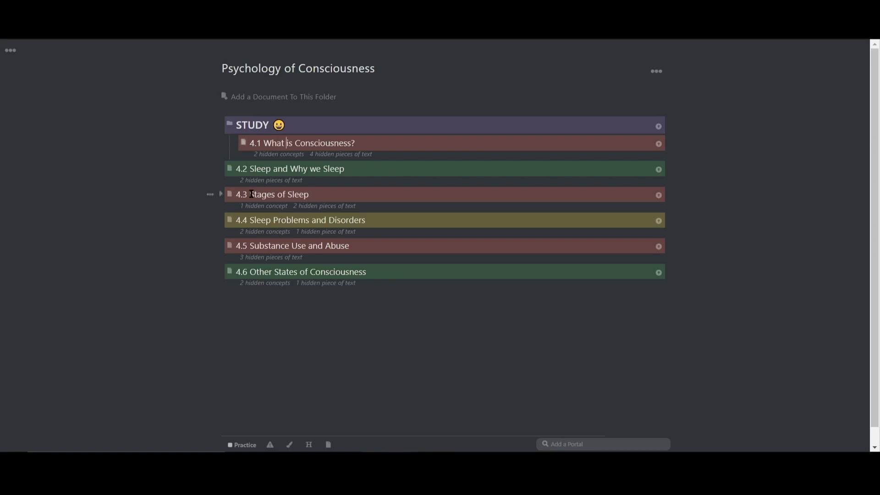
pyautogui.press('Down')
pyautogui.press('Down')
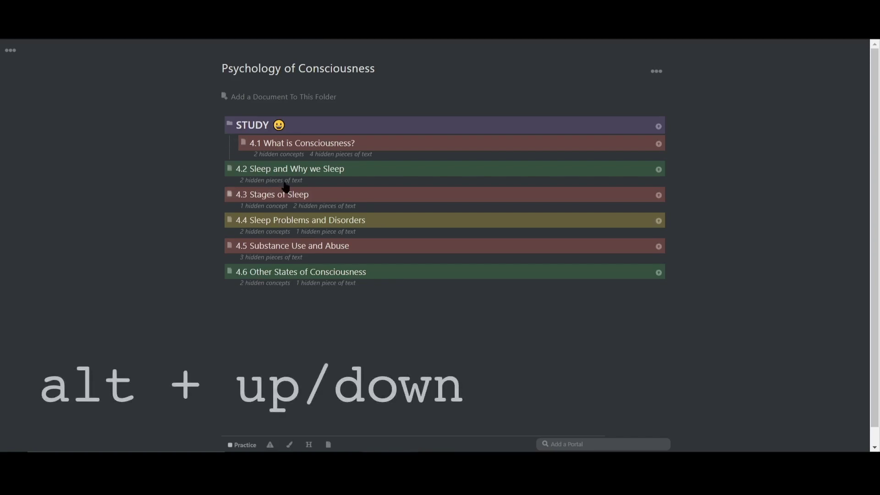
pyautogui.hotkey('alt', 'Up')
pyautogui.press('Tab')
pyautogui.press('Down')
pyautogui.press('Down')
pyautogui.press('Down')
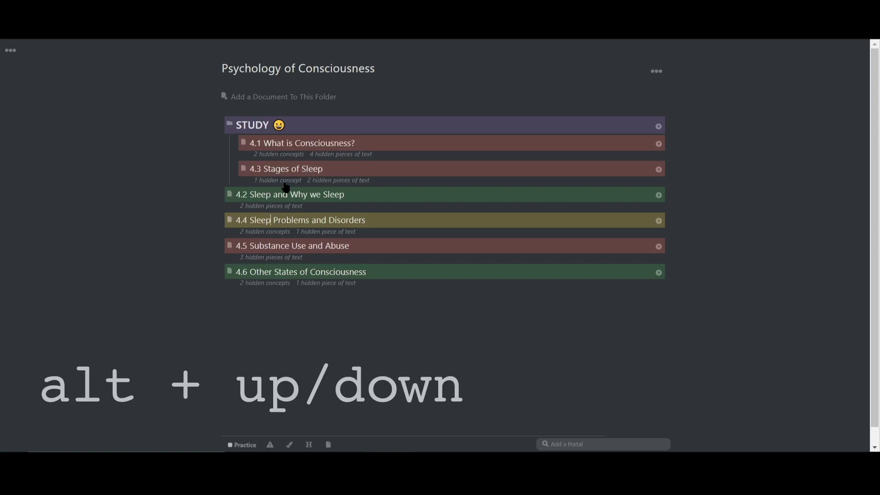
pyautogui.hotkey('alt', 'Up')
pyautogui.hotkey('alt', 'Up')
pyautogui.press('Tab')
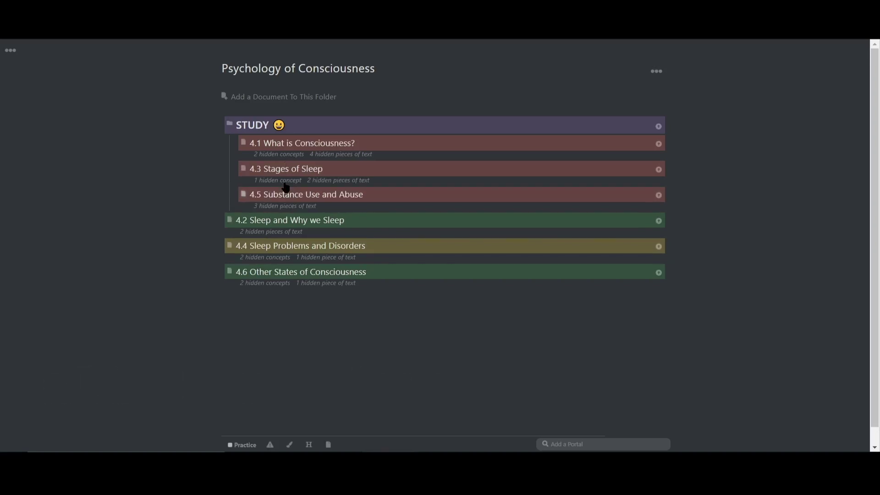
pyautogui.click(229, 124)
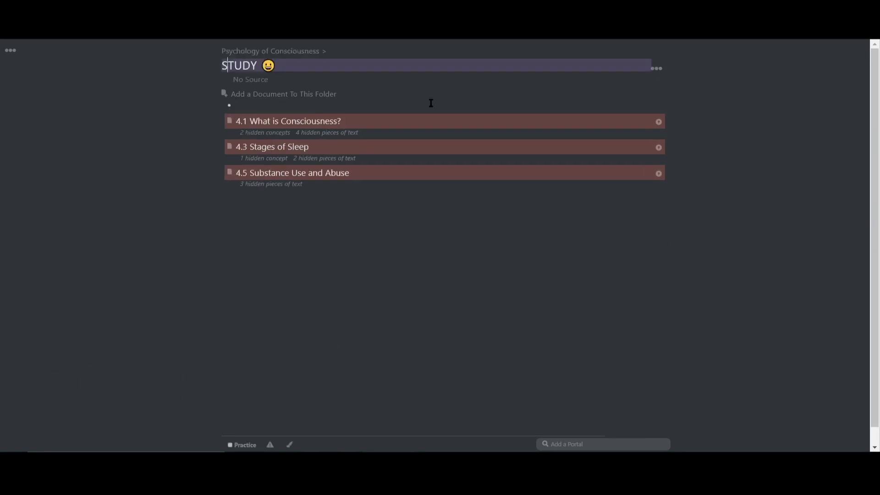
pyautogui.click(653, 70)
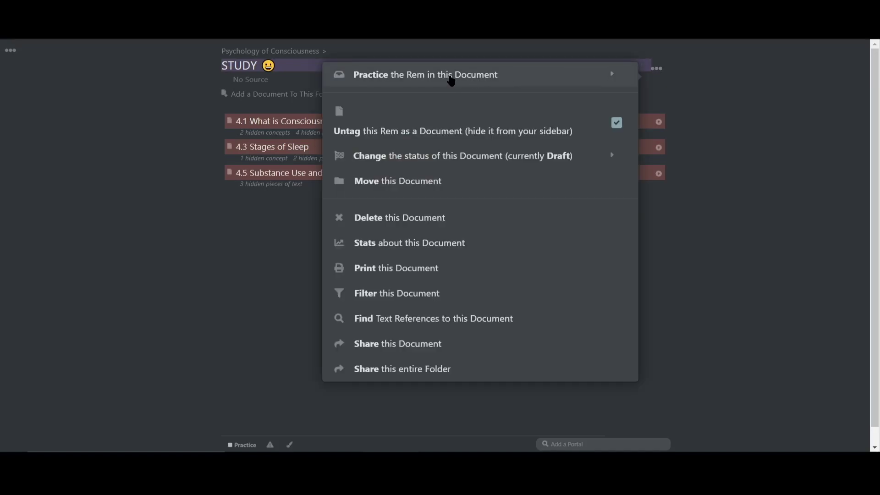
pyautogui.click(181, 89)
pyautogui.click(12, 52)
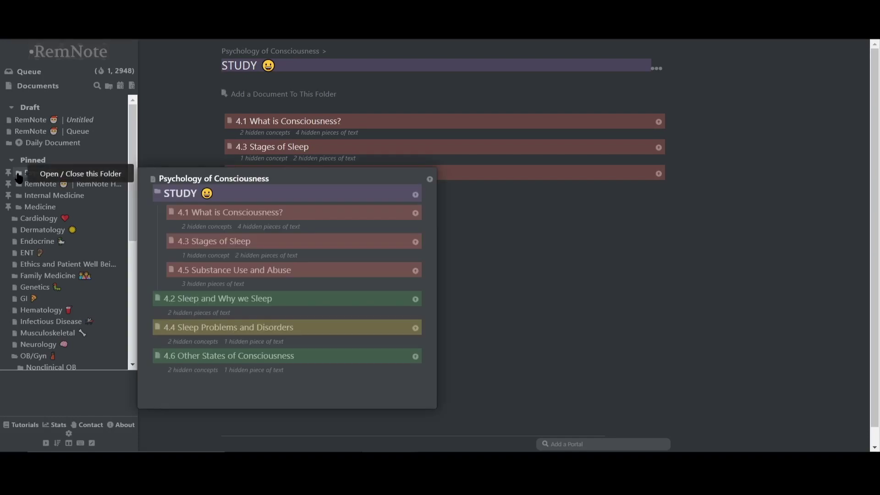
pyautogui.click(19, 172)
pyautogui.moveTo(115, 186)
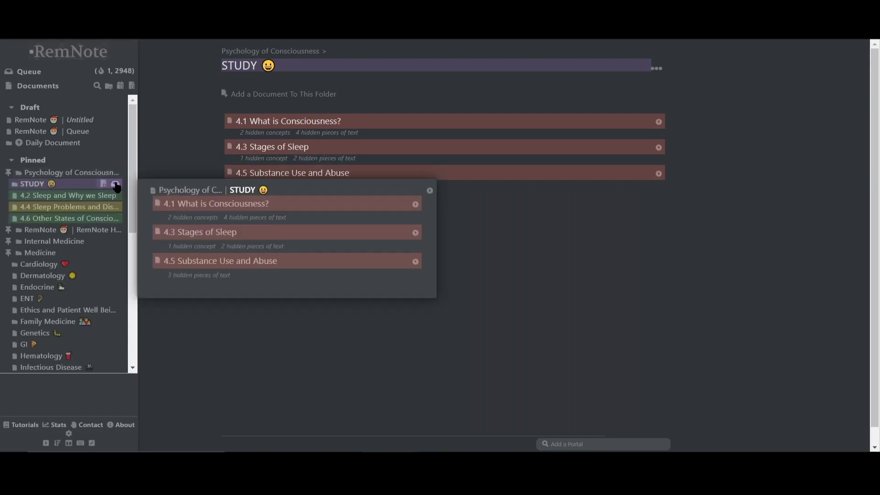
# - In the Psychology of Consciousness folder, take 4.1, 4.5 and 4.3 out of STUDY
pyautogui.click(71, 173)
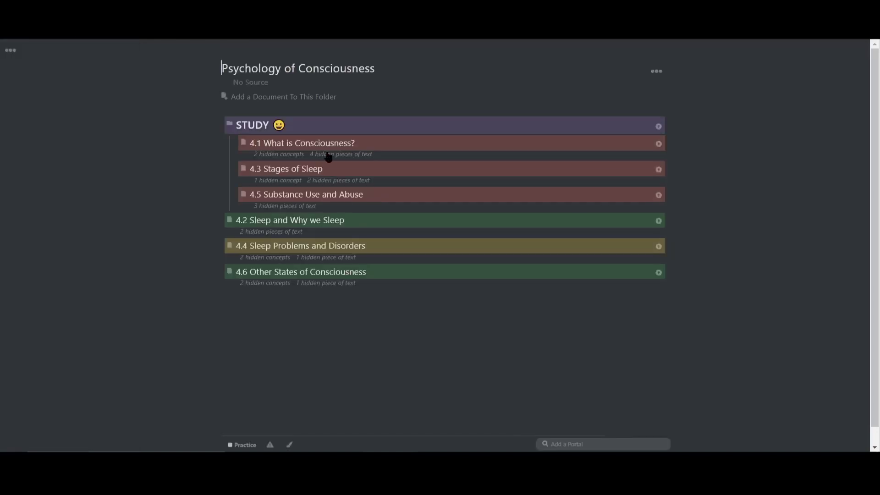
pyautogui.hotkey('shift', 'Tab')
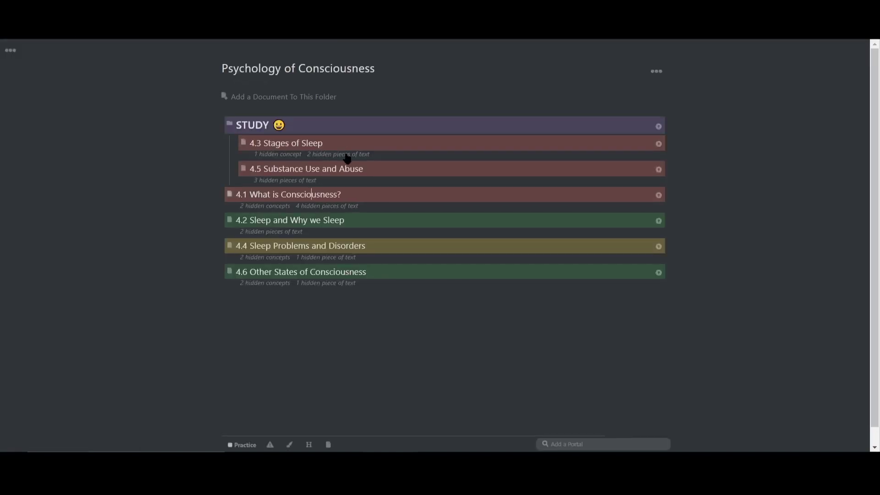
pyautogui.press('Up')
pyautogui.hotkey('shift', 'Tab')
pyautogui.press('Up')
pyautogui.hotkey('shift', 'Tab')
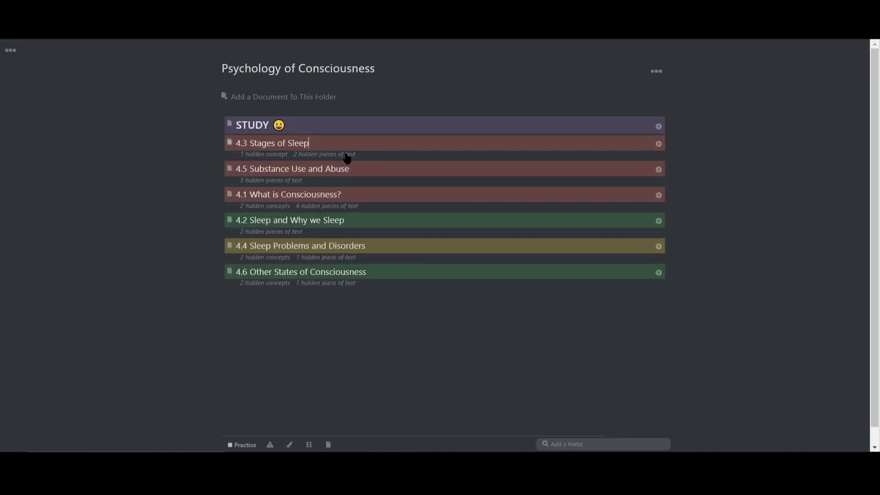
# - Move 4.2 Sleep and Why we Sleep and 4.6 Other States of Consciousness up and nest them inside STUDY
pyautogui.press('Down')
pyautogui.press('Down')
pyautogui.press('Down')
pyautogui.hotkey('ctrl', 'shift', 'Up')
pyautogui.hotkey('ctrl', 'shift', 'Up')
pyautogui.hotkey('ctrl', 'shift', 'Up')
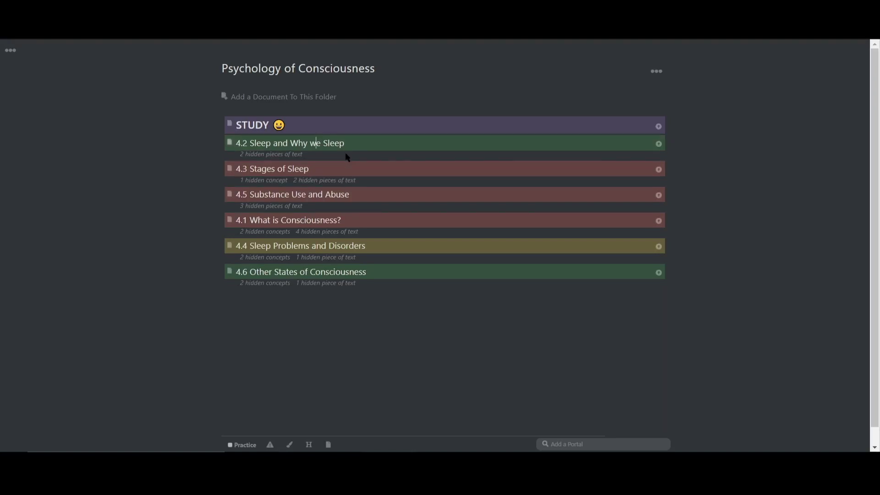
pyautogui.press('Tab')
pyautogui.hotkey('ctrl', 'shift', 'Up')
pyautogui.hotkey('ctrl', 'shift', 'Up')
pyautogui.hotkey('ctrl', 'shift', 'Up')
pyautogui.hotkey('ctrl', 'shift', 'Up')
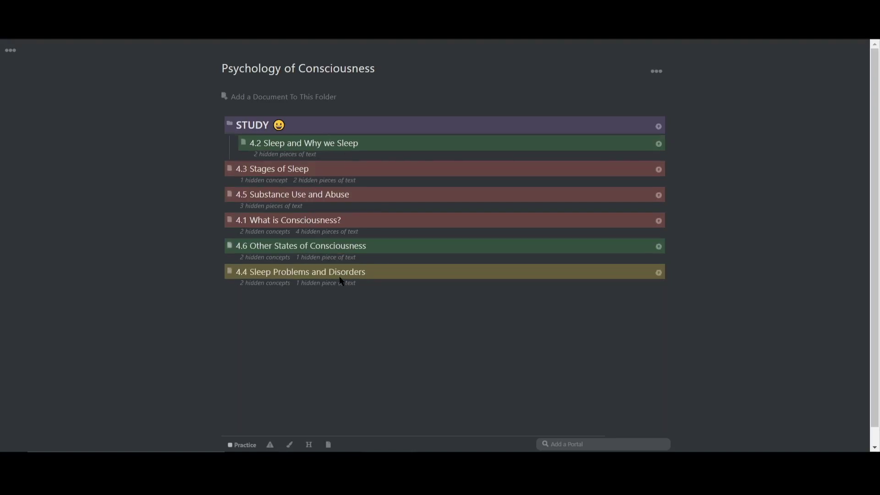
pyautogui.press('Tab')
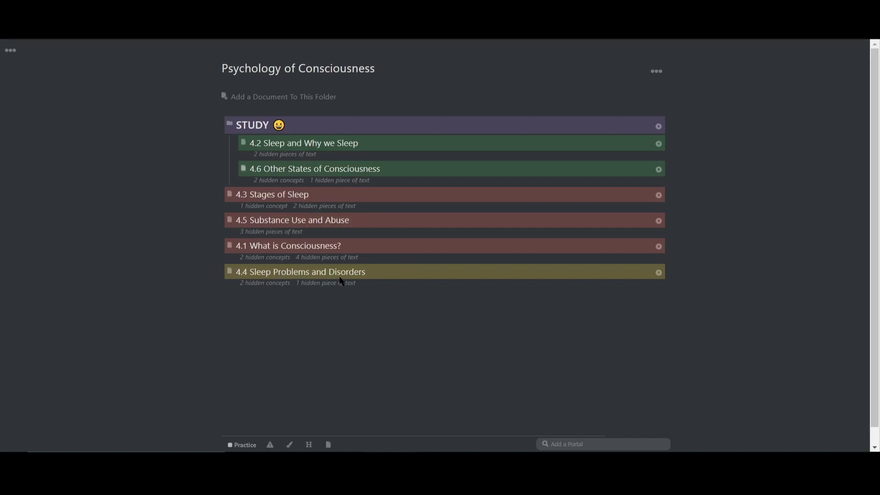
# - Take 4.6 and 4.2 back out, then nest 4.3, 4.5 and 4.1 inside STUDY in that order
pyautogui.hotkey('shift', 'Tab')
pyautogui.press('Up')
pyautogui.hotkey('shift', 'Tab')
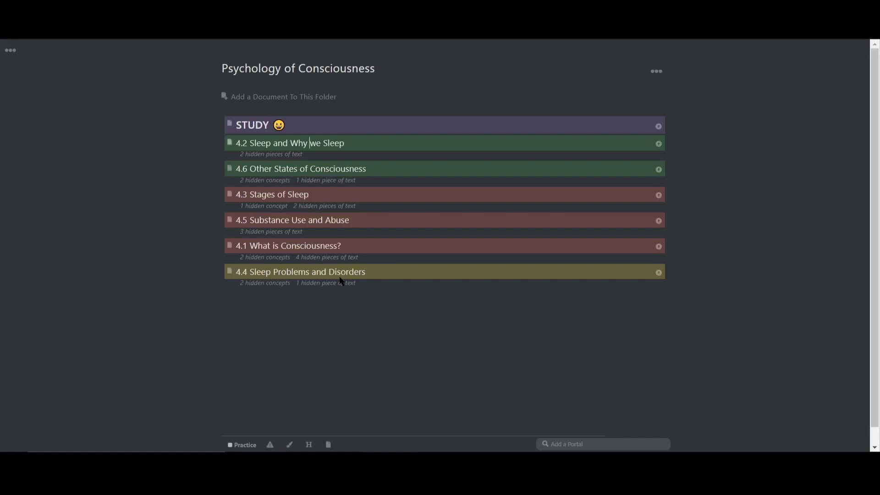
pyautogui.press('Down')
pyautogui.press('Down')
pyautogui.hotkey('ctrl', 'shift', 'Up')
pyautogui.hotkey('ctrl', 'shift', 'Up')
pyautogui.press('Tab')
pyautogui.press('Down')
pyautogui.press('Down')
pyautogui.press('Down')
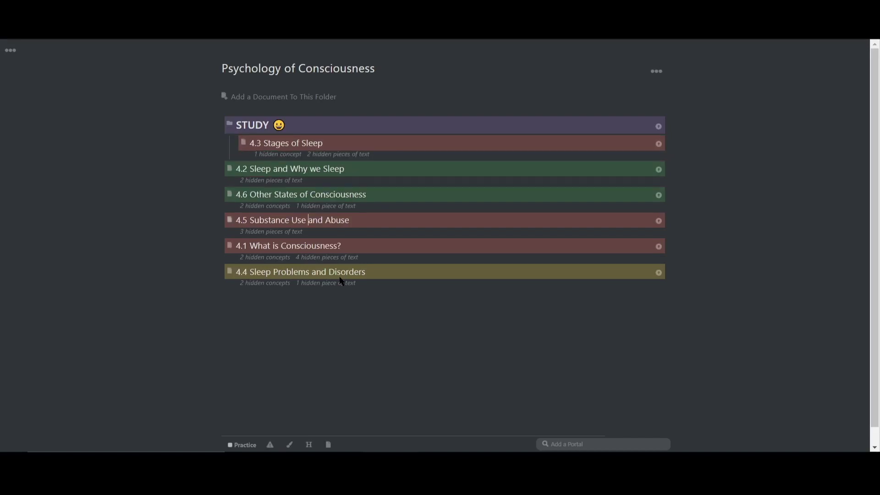
pyautogui.hotkey('ctrl', 'shift', 'Up')
pyautogui.hotkey('ctrl', 'shift', 'Up')
pyautogui.press('Tab')
pyautogui.press('Down')
pyautogui.press('Down')
pyautogui.press('Down')
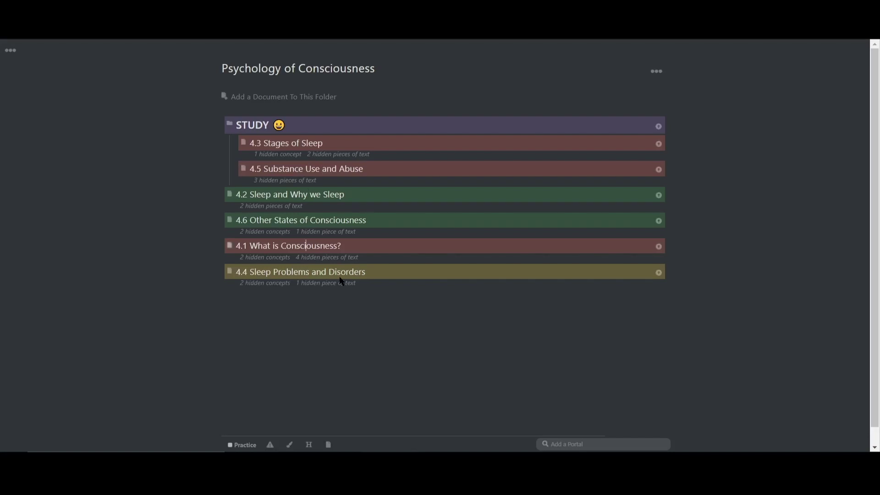
pyautogui.hotkey('ctrl', 'shift', 'Up')
pyautogui.hotkey('ctrl', 'shift', 'Up')
pyautogui.press('Tab')
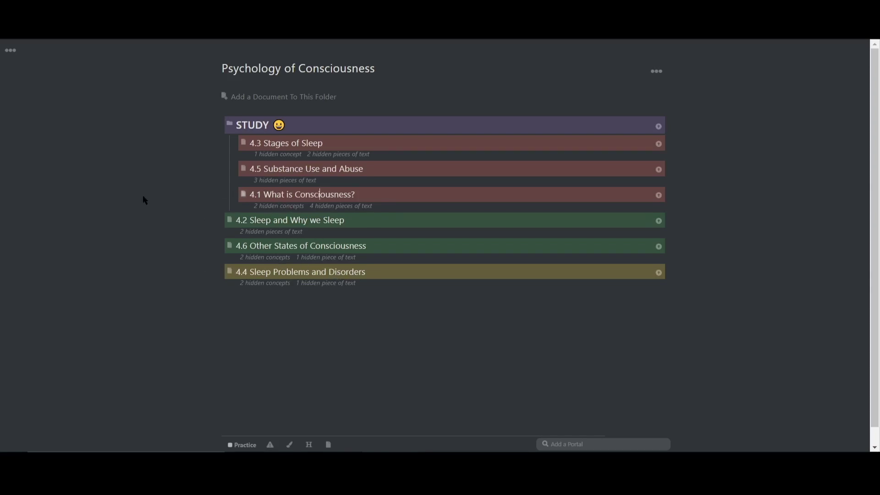
# - Bring up the built-in Tutorials from the sidebar and scroll through the tutorial tree
pyautogui.click(11, 51)
pyautogui.click(24, 425)
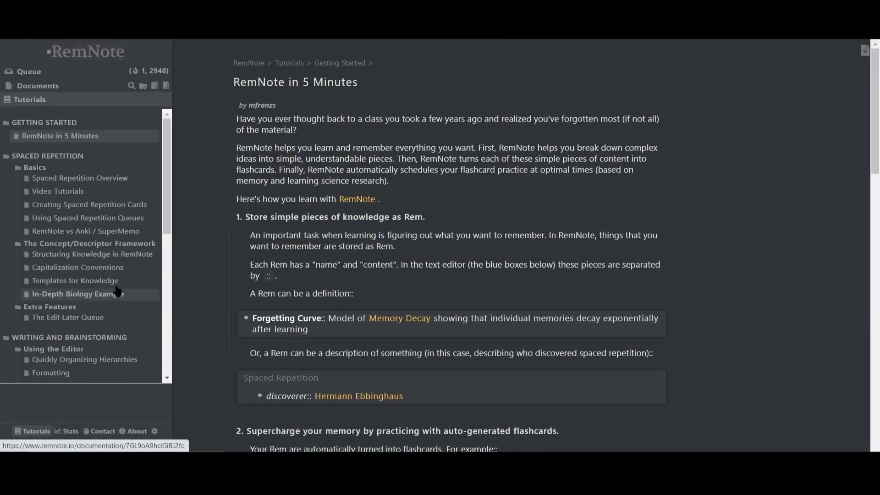
pyautogui.scroll(-4, 59, 179)
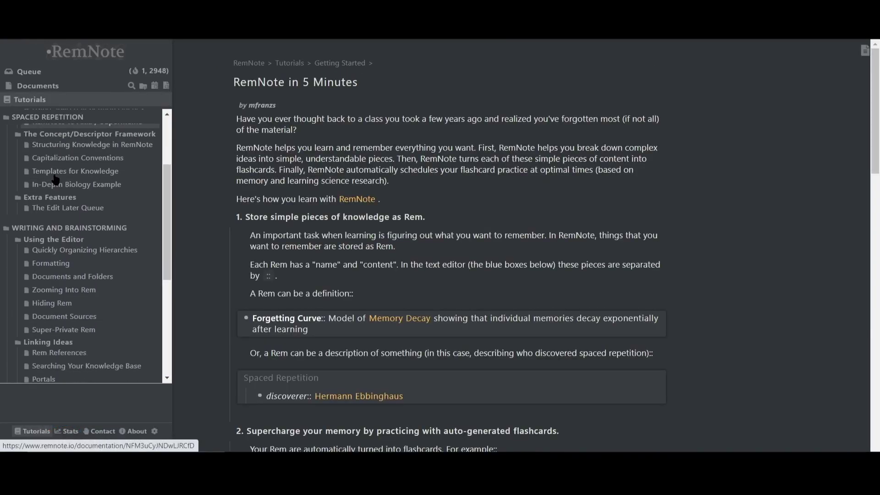
pyautogui.scroll(-3, 65, 229)
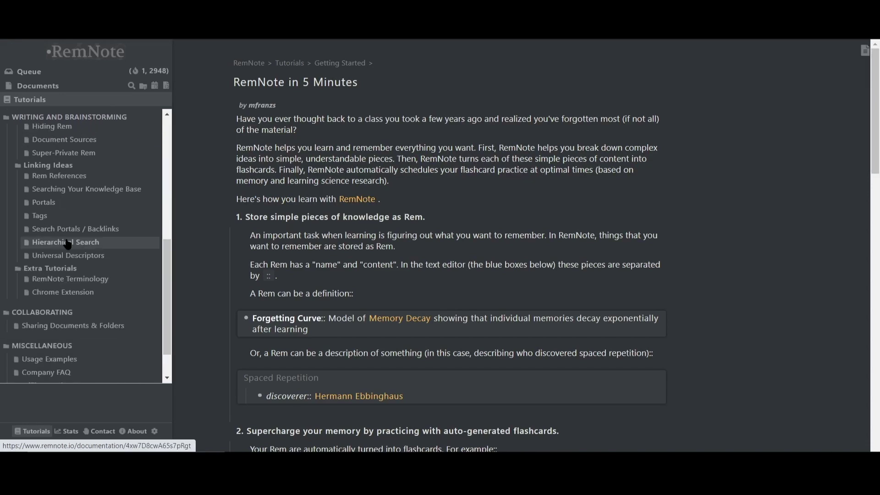
pyautogui.scroll(-1, 66, 242)
pyautogui.scroll(4, 60, 206)
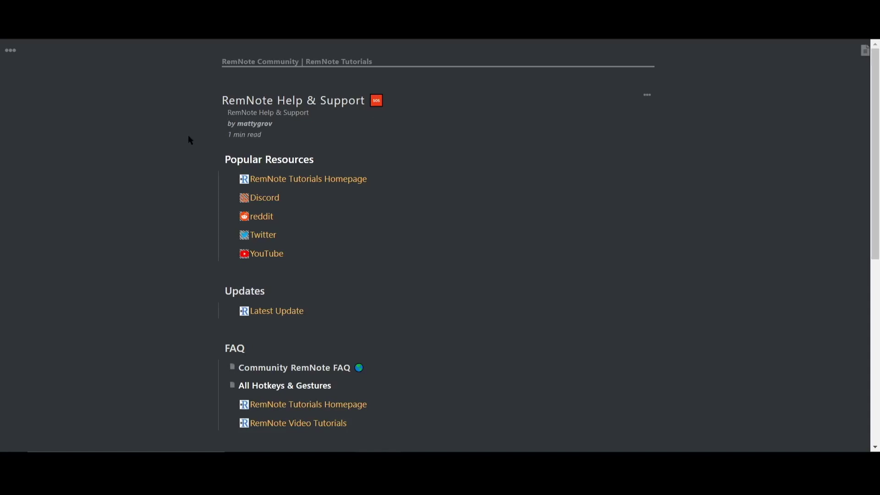
pyautogui.scroll(-1, 169, 158)
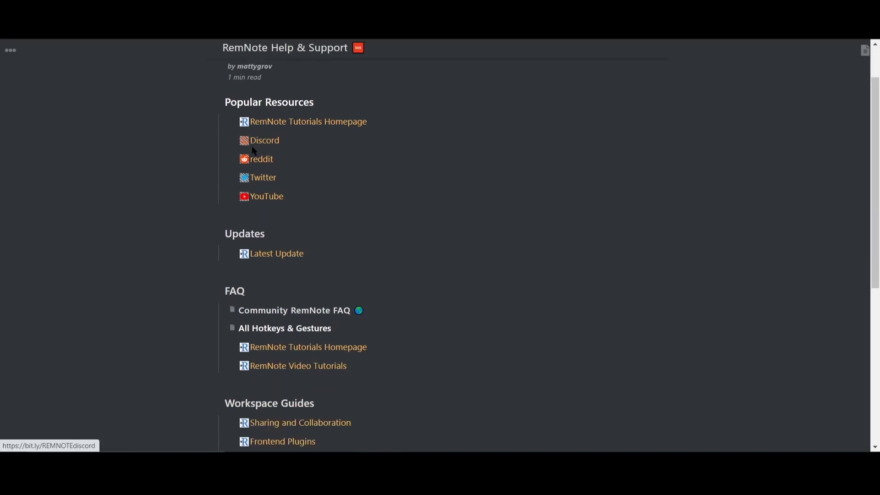
pyautogui.scroll(-1, 252, 204)
pyautogui.click(290, 256)
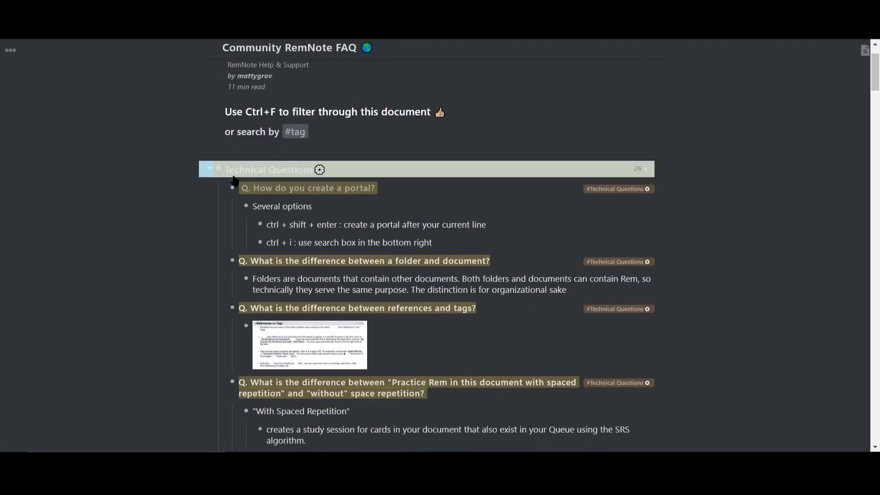
pyautogui.click(215, 171)
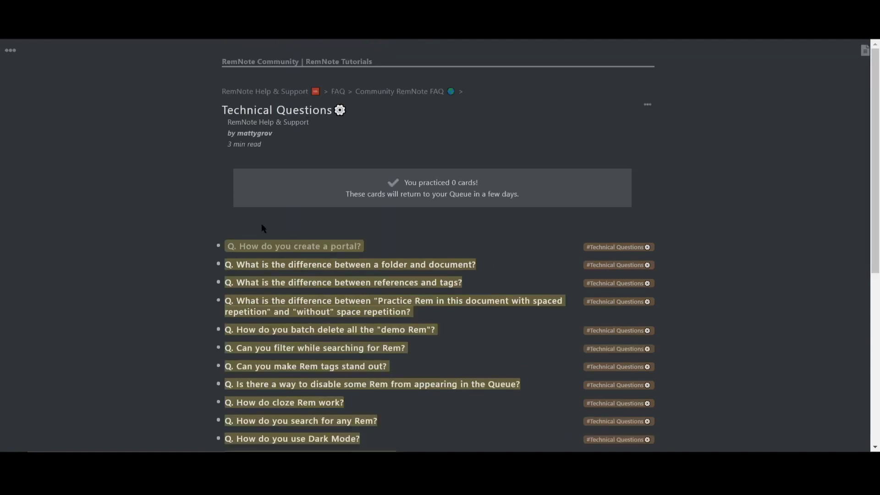
pyautogui.scroll(-5, 264, 227)
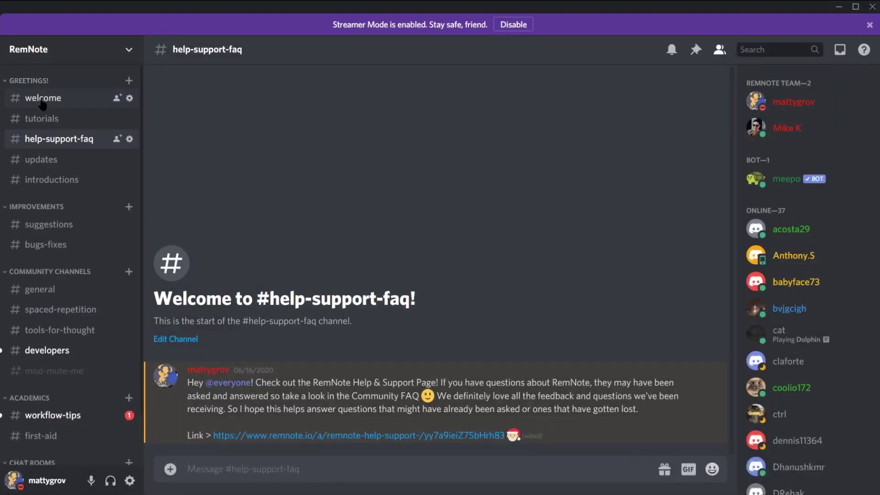
# - Go to the #welcome channel of the RemNote Discord server and view the top of its welcome message
pyautogui.click(28, 98)
pyautogui.scroll(15, 301, 136)
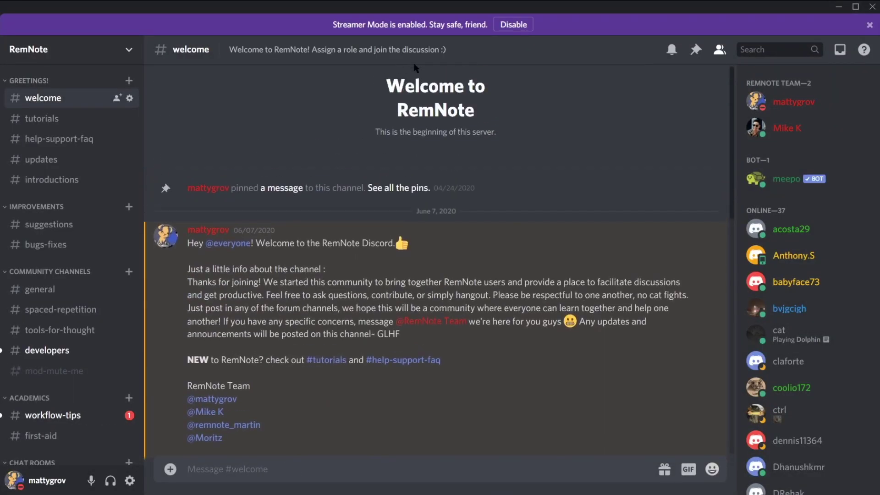